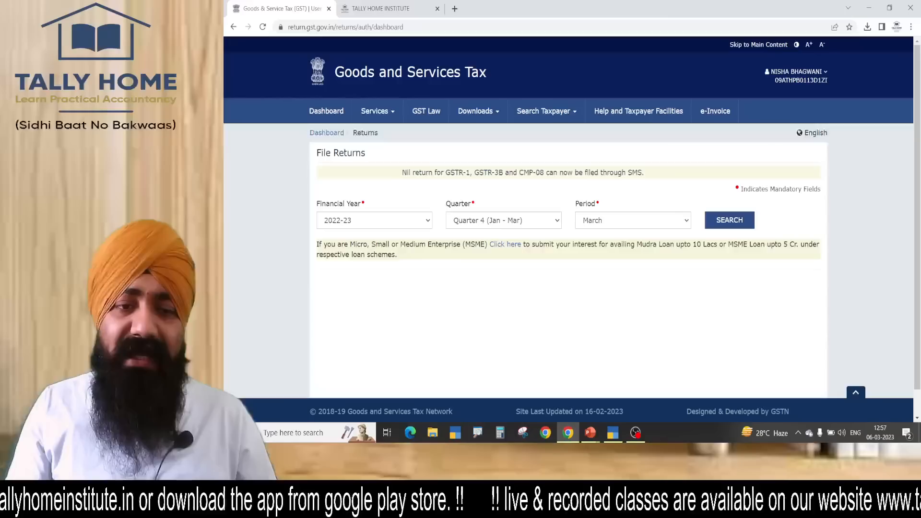
- Set the returns quarter for financial year 2022-23 to Quarter 3 (Oct - Dec)
{"action": "scroll", "coordinate": [568, 230], "scroll_direction": "down", "scroll_amount": 1}
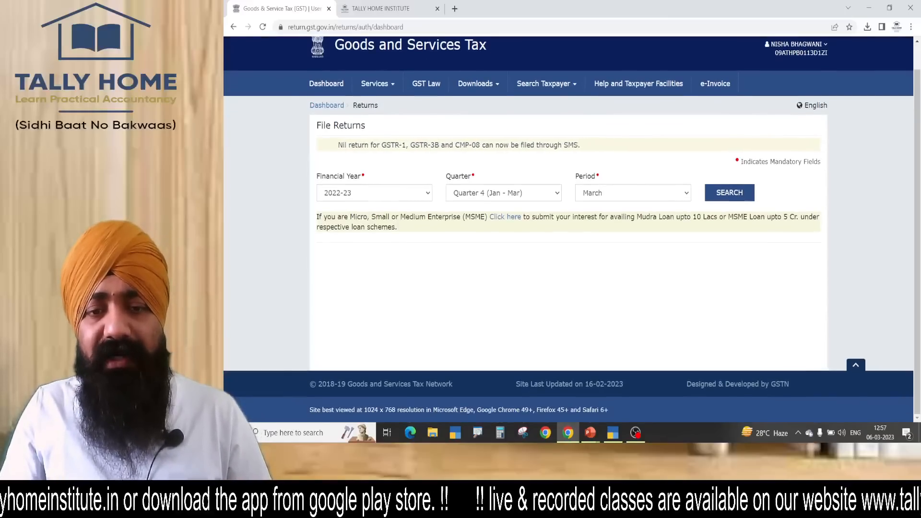
{"action": "left_click", "coordinate": [504, 193]}
{"action": "key", "text": "Up"}
{"action": "key", "text": "Return"}
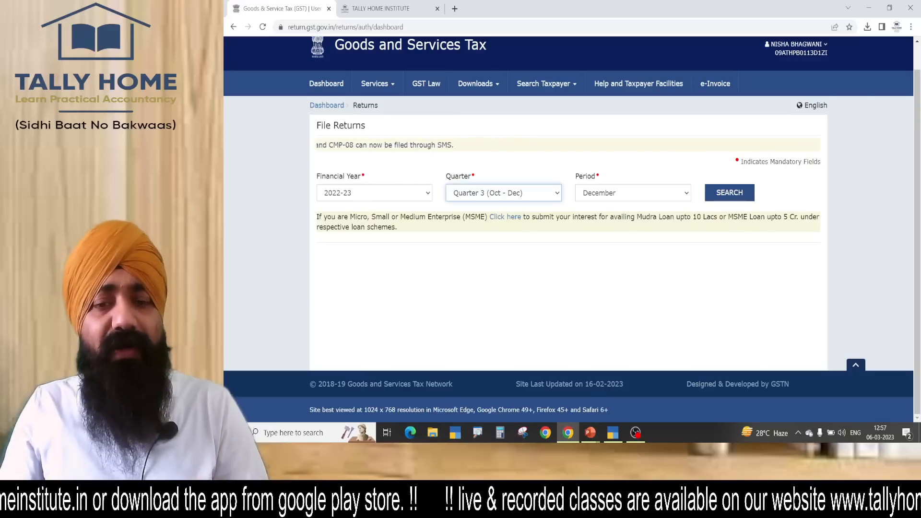
{"action": "left_click", "coordinate": [636, 433]}
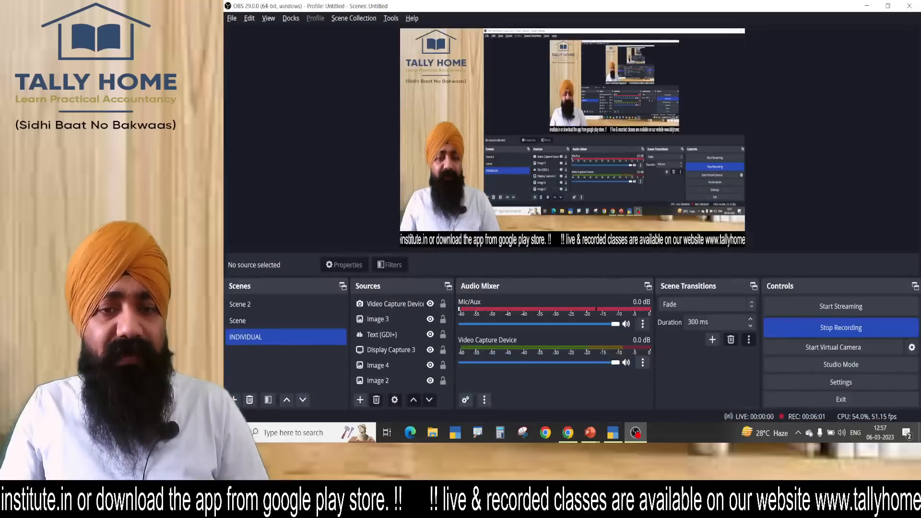
{"action": "left_click", "coordinate": [285, 321]}
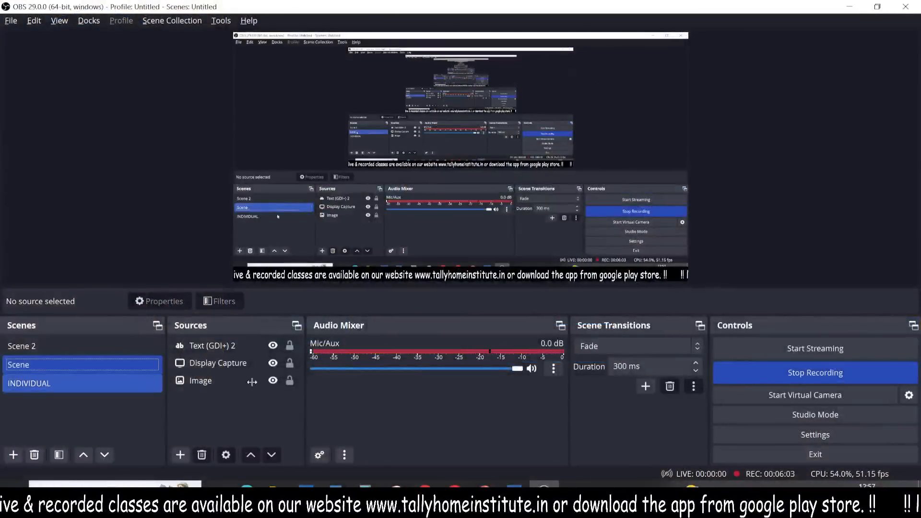
{"action": "left_click", "coordinate": [849, 11]}
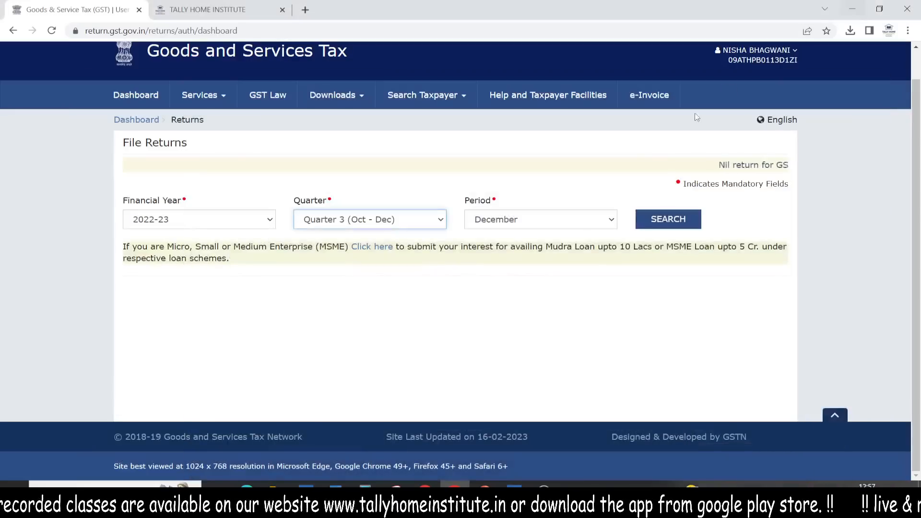
- Search the returns for the December period and open the GSTR2A offline download page
{"action": "left_click", "coordinate": [537, 230]}
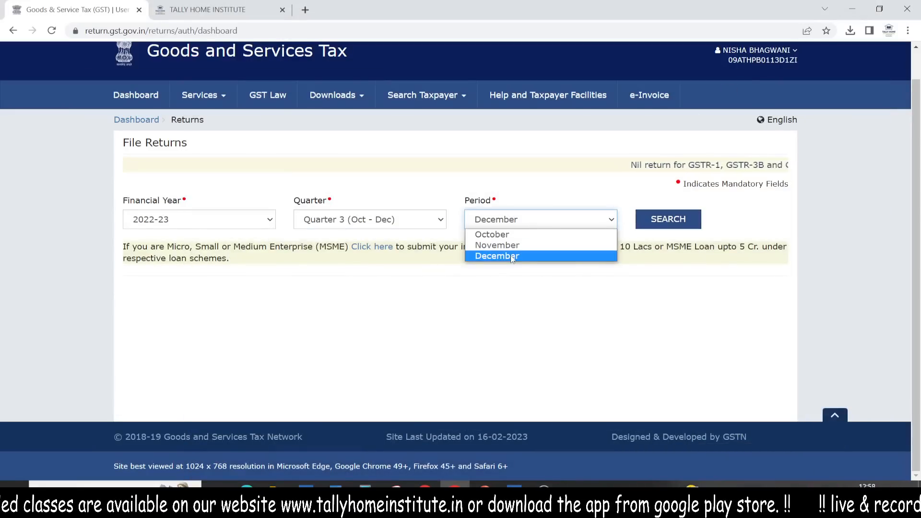
{"action": "left_click", "coordinate": [528, 254]}
{"action": "left_click", "coordinate": [668, 218]}
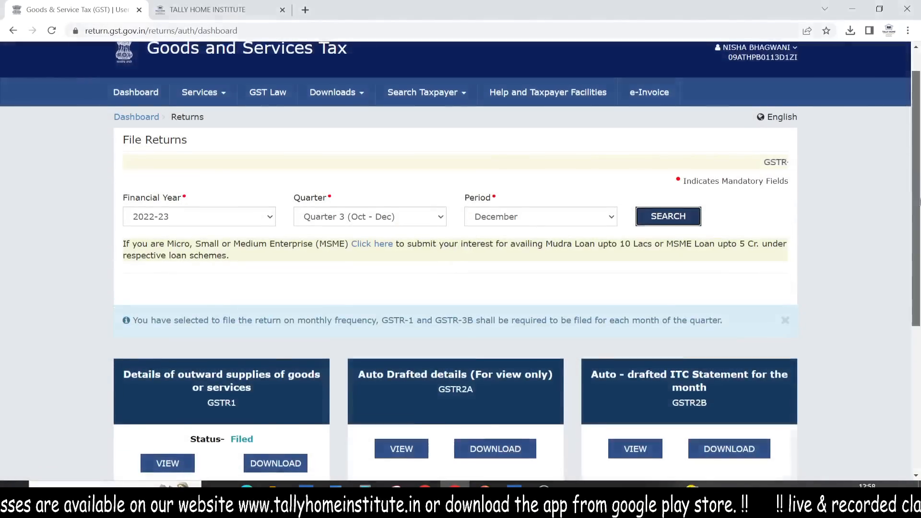
{"action": "scroll", "coordinate": [695, 216], "scroll_direction": "down", "scroll_amount": 4}
{"action": "left_click", "coordinate": [495, 253]}
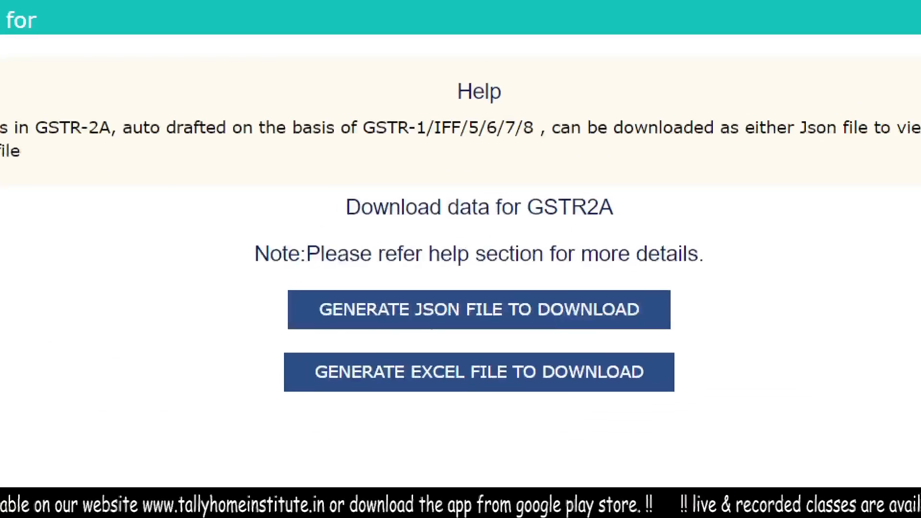
- Generate the GSTR2A JSON file and download JSON - File 1
{"action": "left_click_drag", "start_coordinate": [430, 335], "coordinate": [493, 336]}
{"action": "left_click", "coordinate": [479, 308]}
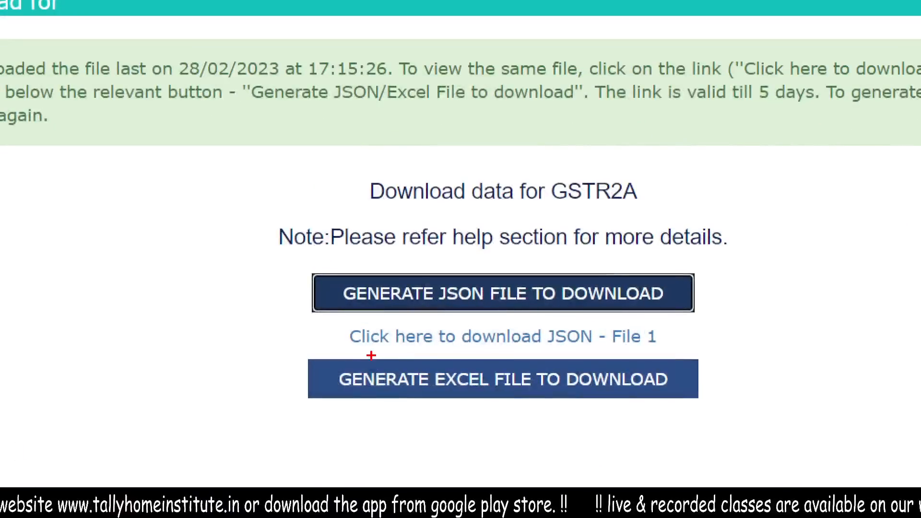
{"action": "left_click_drag", "start_coordinate": [389, 355], "coordinate": [498, 354]}
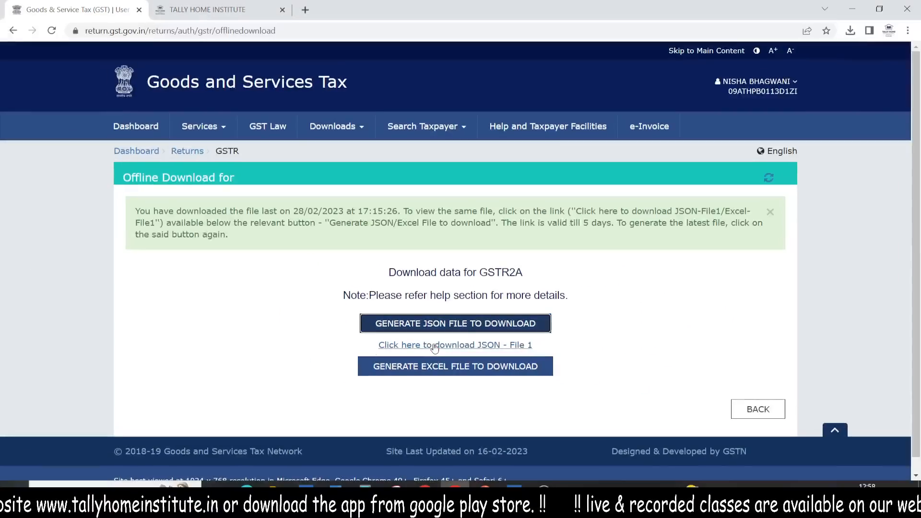
{"action": "left_click", "coordinate": [435, 345]}
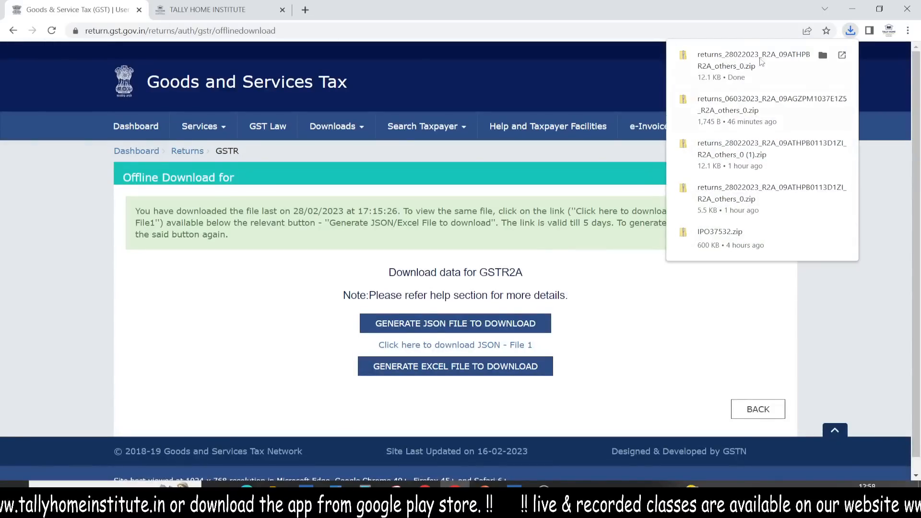
{"action": "mouse_move", "coordinate": [741, 55]}
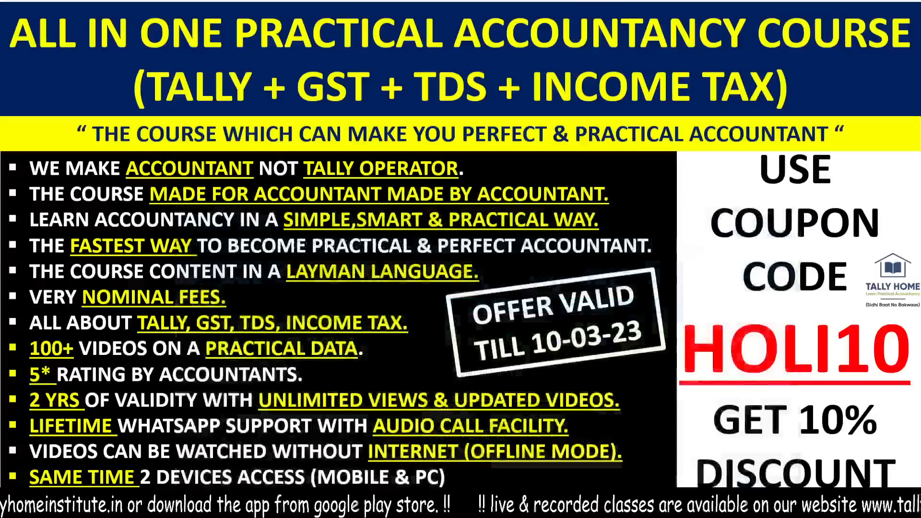
- Switch to TallyPrime
{"action": "key", "text": "alt+Tab"}
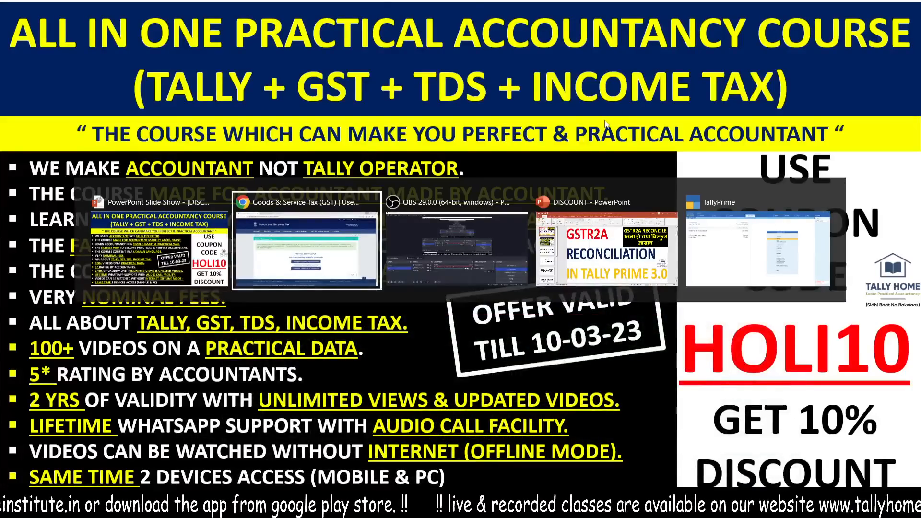
{"action": "key", "text": "Tab"}
{"action": "key", "text": "Tab"}
{"action": "key", "text": "Tab"}
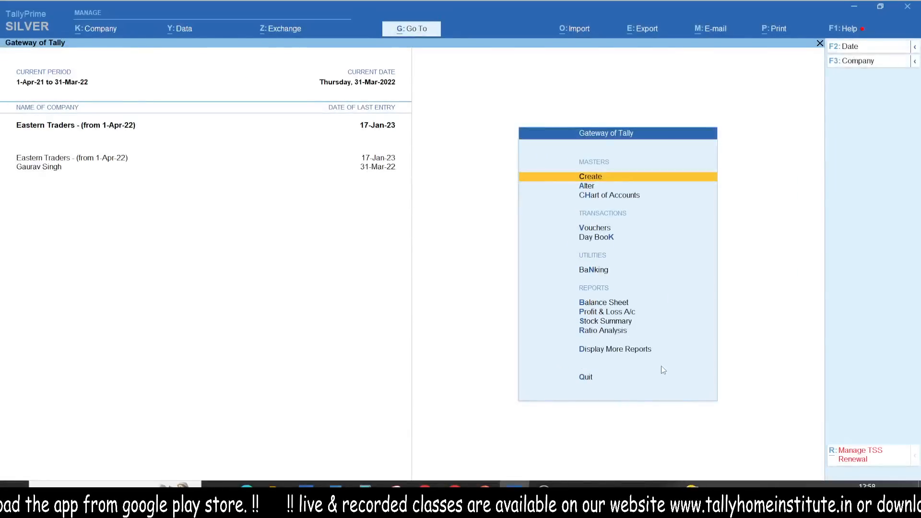
- Display the GST Reports among the additional statutory reports
{"action": "key", "text": "d"}
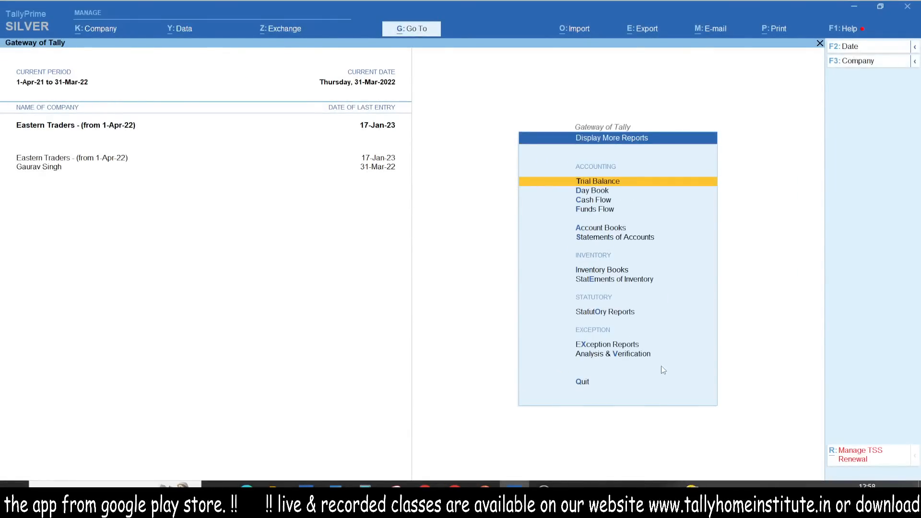
{"action": "key", "text": "Down"}
{"action": "key", "text": "Down"}
{"action": "key", "text": "Down"}
{"action": "key", "text": "Down"}
{"action": "key", "text": "Down"}
{"action": "key", "text": "Down"}
{"action": "key", "text": "Down"}
{"action": "key", "text": "Down"}
{"action": "key", "text": "Return"}
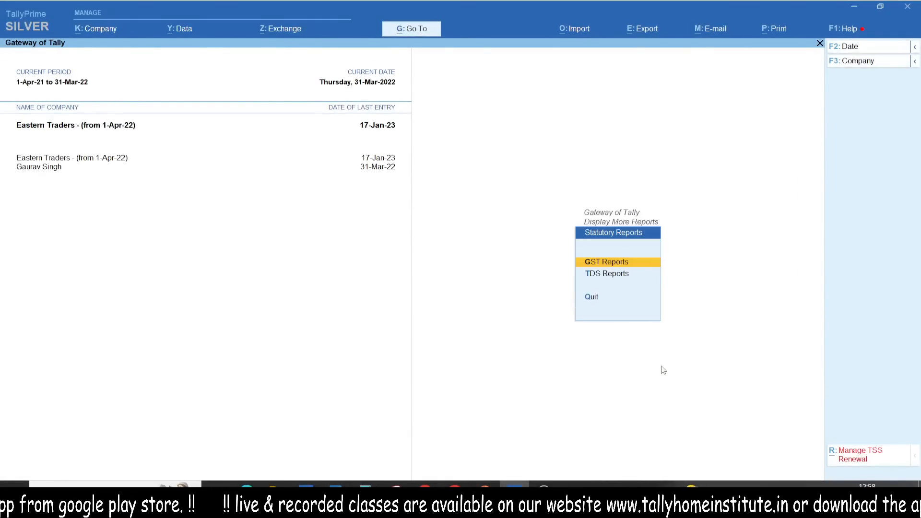
{"action": "key", "text": "Return"}
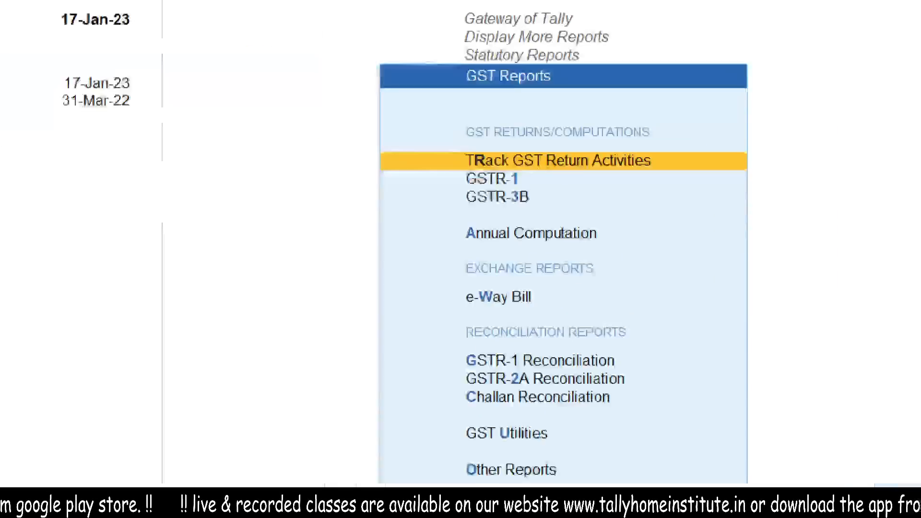
- Open the GSTR-2A Reconciliation report
{"action": "mouse_move", "coordinate": [415, 107]}
{"action": "left_mouse_down"}
{"action": "mouse_move", "coordinate": [413, 120]}
{"action": "mouse_move", "coordinate": [719, 139]}
{"action": "mouse_move", "coordinate": [349, 120]}
{"action": "left_mouse_up"}
{"action": "mouse_move", "coordinate": [458, 310]}
{"action": "left_mouse_down"}
{"action": "mouse_move", "coordinate": [444, 323]}
{"action": "mouse_move", "coordinate": [648, 345]}
{"action": "mouse_move", "coordinate": [444, 313]}
{"action": "left_mouse_up"}
{"action": "left_click_drag", "start_coordinate": [386, 368], "coordinate": [434, 344]}
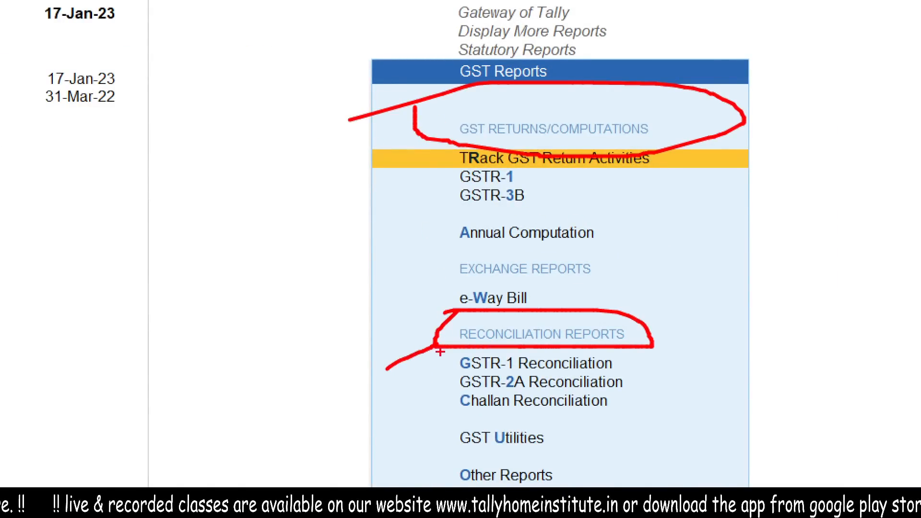
{"action": "left_click_drag", "start_coordinate": [425, 383], "coordinate": [450, 370]}
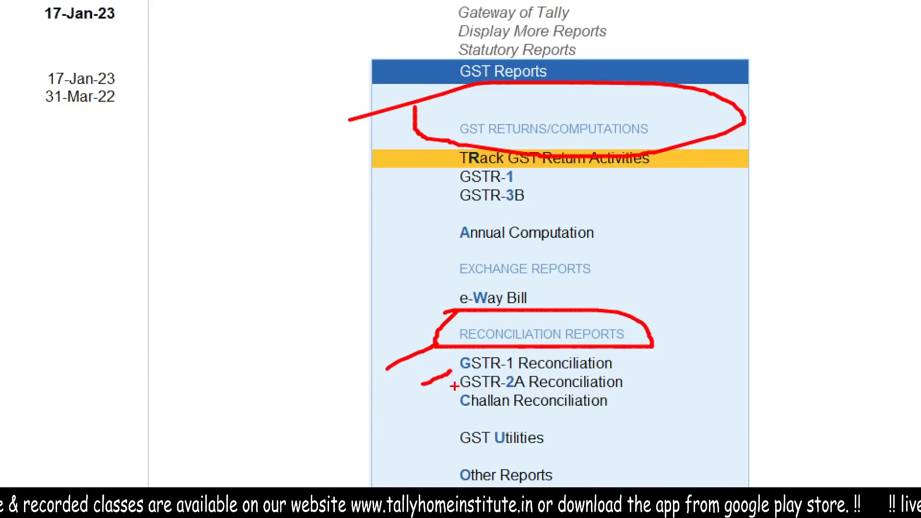
{"action": "key", "text": "Escape"}
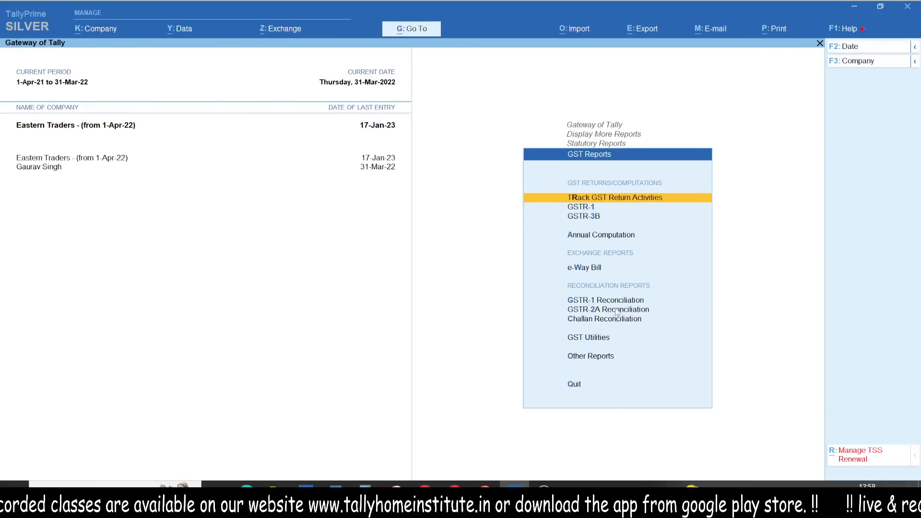
{"action": "left_click", "coordinate": [617, 312]}
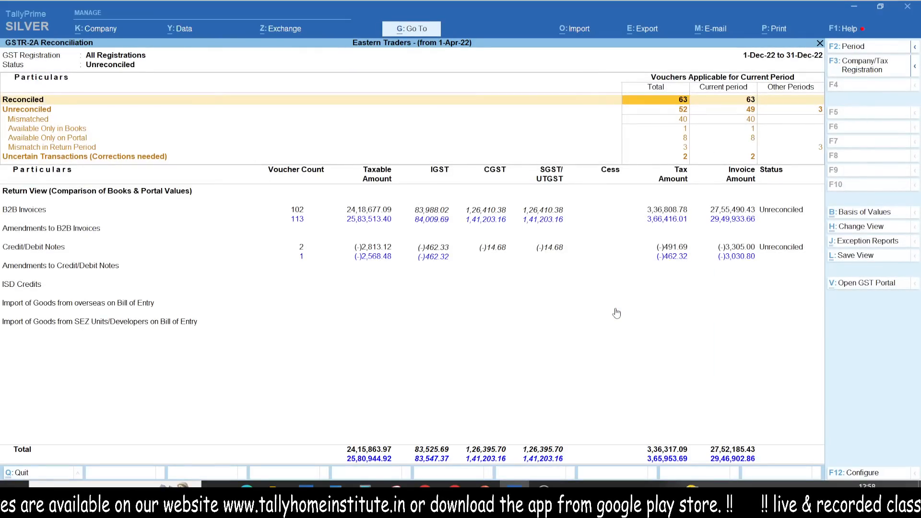
- Start an import of GST Returns from the reconciliation report
{"action": "key", "text": "ctrl+1"}
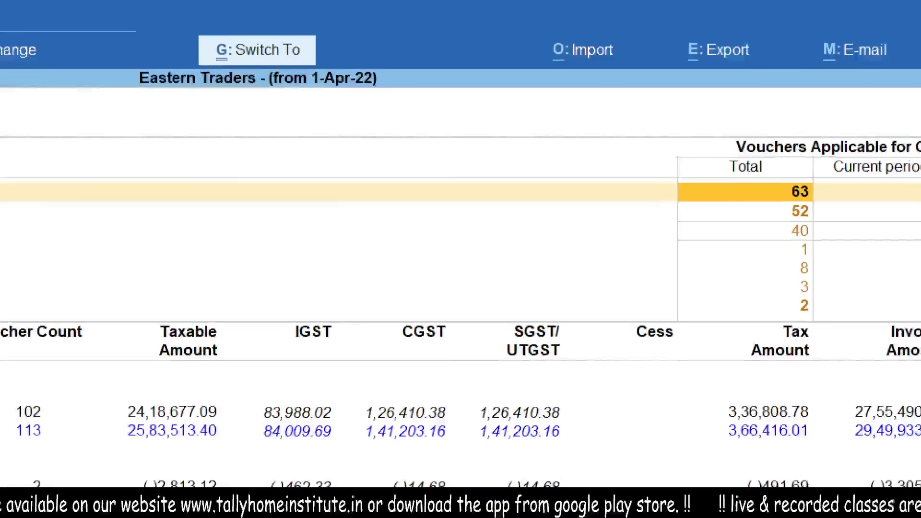
{"action": "left_click_drag", "start_coordinate": [565, 15], "coordinate": [514, 14]}
{"action": "key", "text": "Escape"}
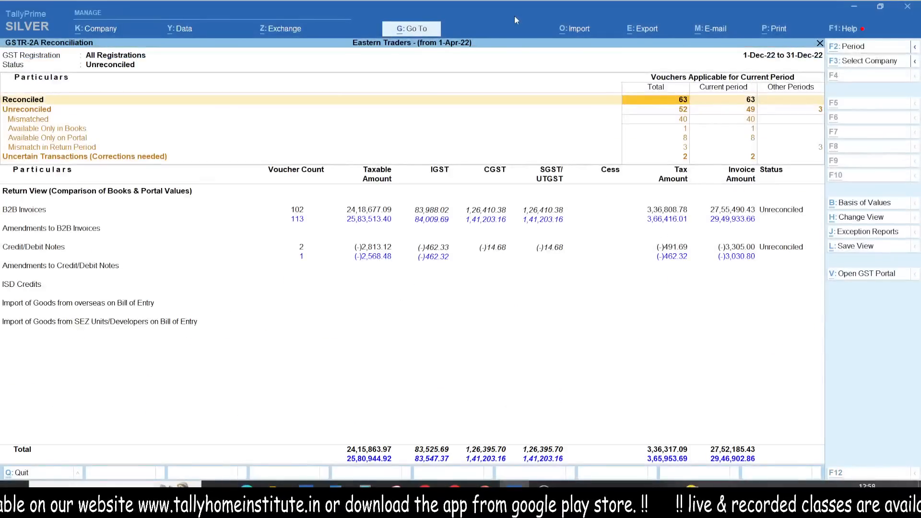
{"action": "key", "text": "alt+o"}
{"action": "key", "text": "Down"}
{"action": "key", "text": "Down"}
{"action": "key", "text": "Down"}
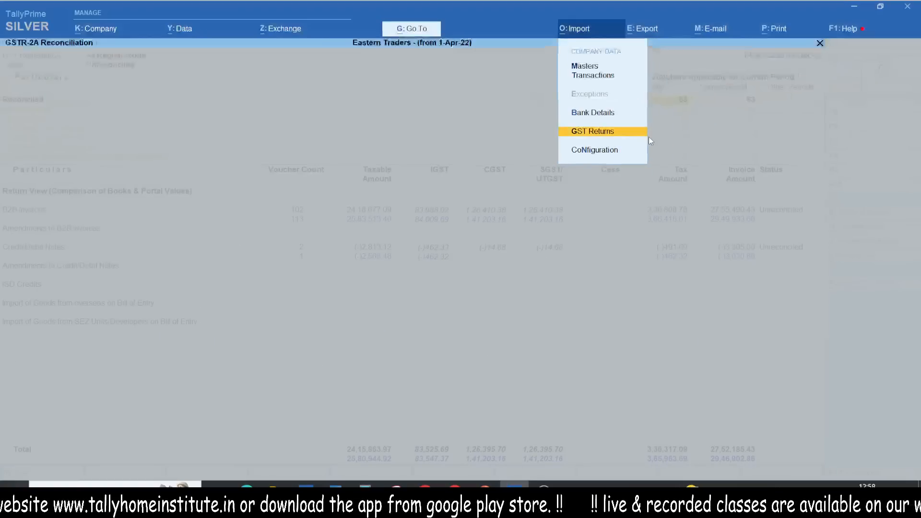
{"action": "key", "text": "Return"}
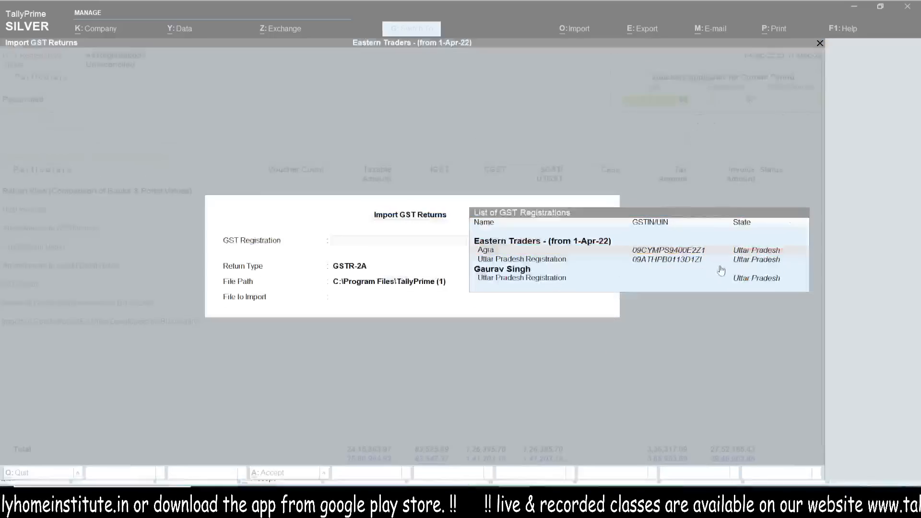
- Choose the Uttar Pradesh Registration of Eastern Traders, return type GSTR-2A, and set the file path to C:\Users\tally\Downloads
{"action": "key", "text": "Down"}
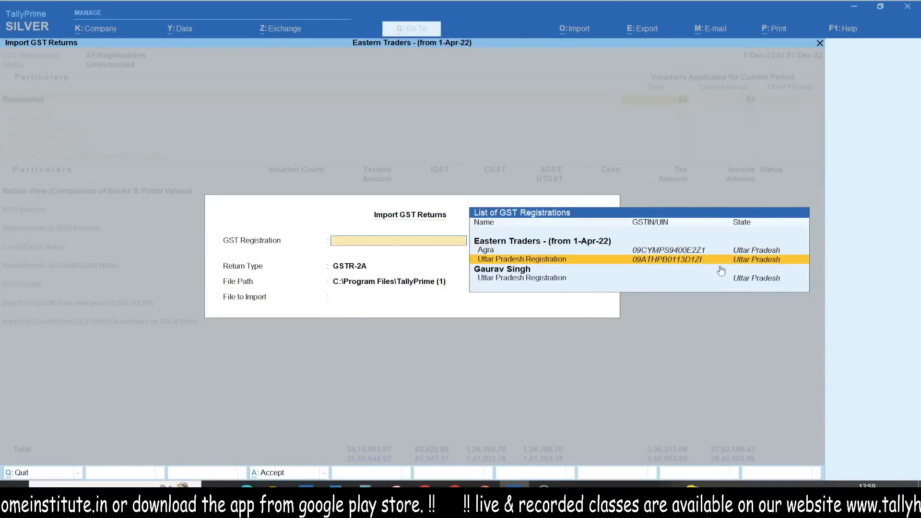
{"action": "key", "text": "Return"}
{"action": "key", "text": "Return"}
{"action": "key", "text": "BackSpace"}
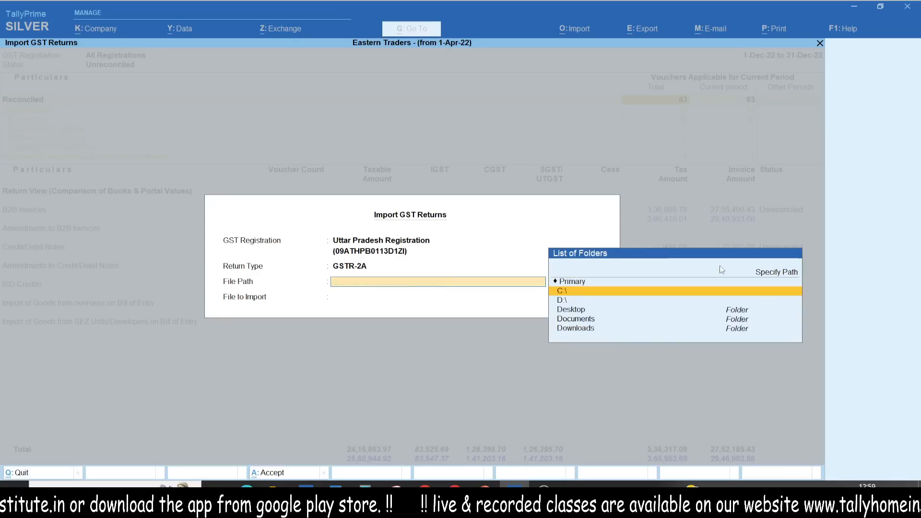
{"action": "key", "text": "Down"}
{"action": "key", "text": "Down"}
{"action": "key", "text": "Down"}
{"action": "key", "text": "Down"}
{"action": "key", "text": "Return"}
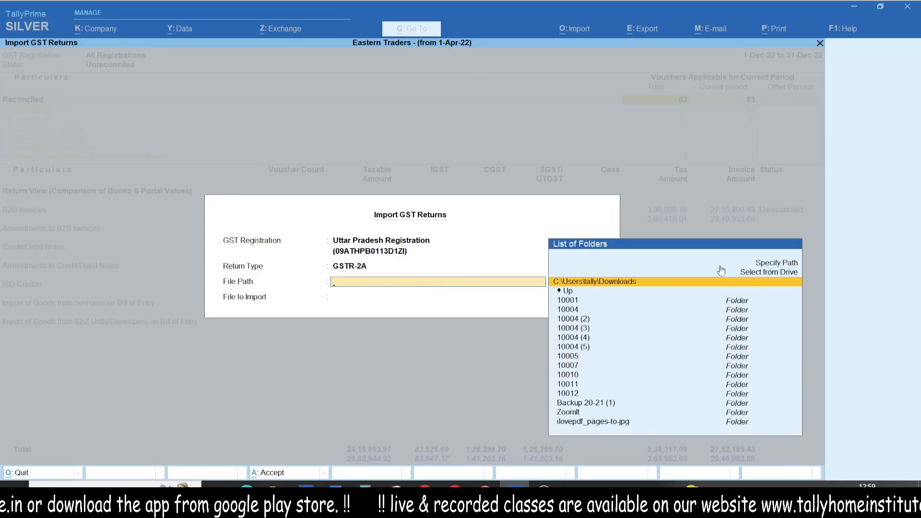
{"action": "key", "text": "Return"}
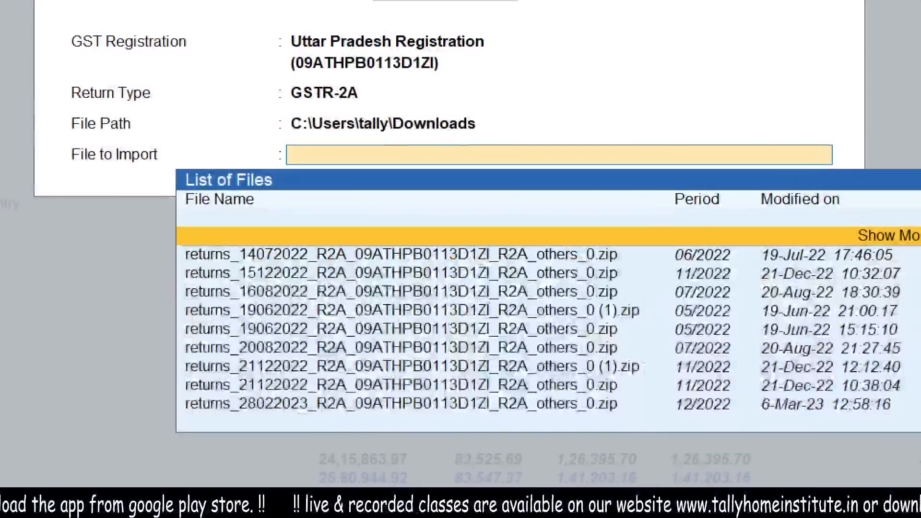
- Import the GSTR-2A zip file for period 12/2022 modified on 6-Mar-23 and dismiss the import summary
{"action": "left_click_drag", "start_coordinate": [563, 433], "coordinate": [639, 428]}
{"action": "left_click_drag", "start_coordinate": [900, 418], "coordinate": [764, 439]}
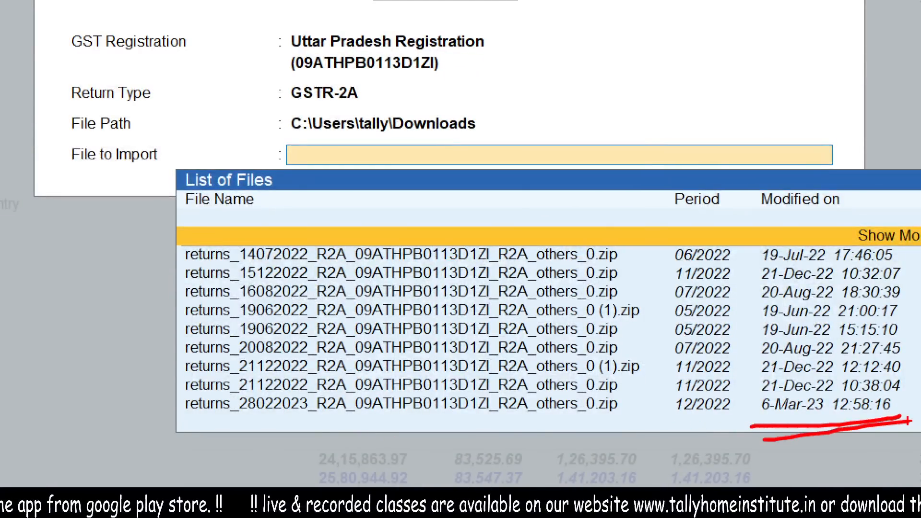
{"action": "left_click_drag", "start_coordinate": [353, 423], "coordinate": [648, 418]}
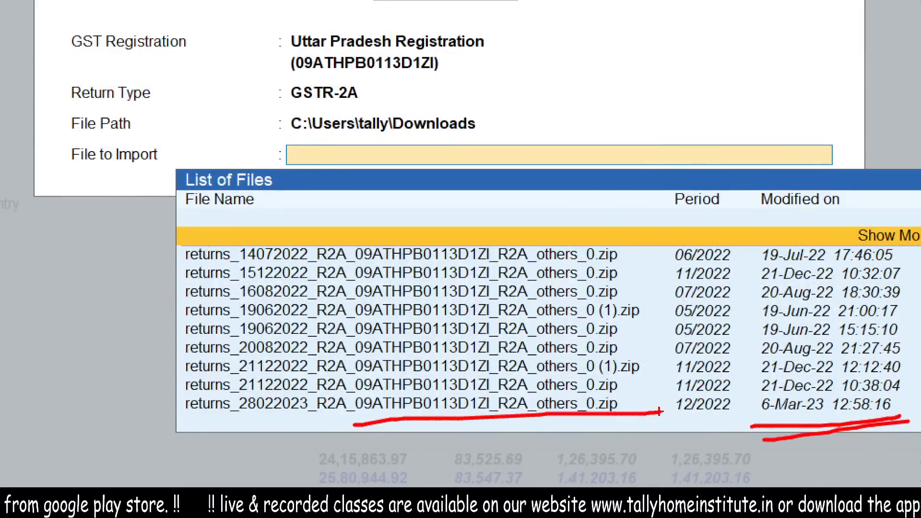
{"action": "key", "text": "Down"}
{"action": "key", "text": "Down"}
{"action": "key", "text": "Down"}
{"action": "key", "text": "Down"}
{"action": "key", "text": "Down"}
{"action": "key", "text": "Down"}
{"action": "key", "text": "Down"}
{"action": "key", "text": "Down"}
{"action": "key", "text": "Down"}
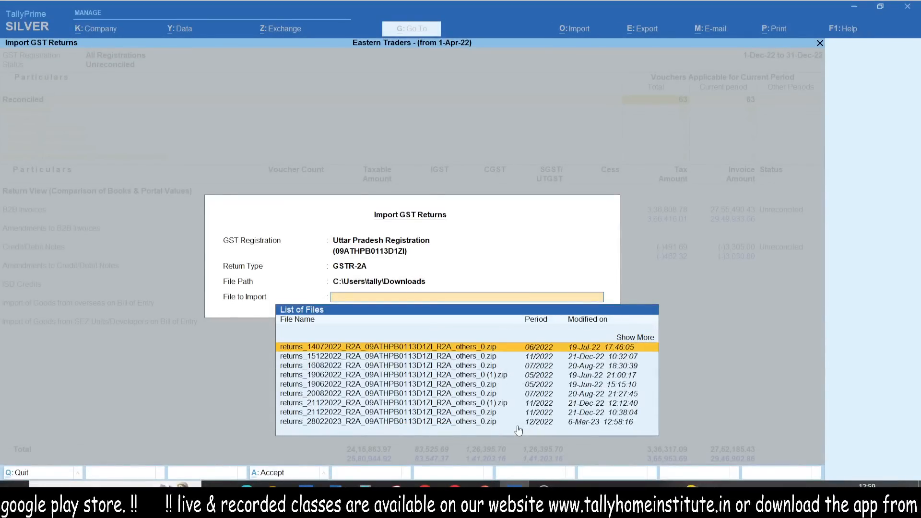
{"action": "key", "text": "Return"}
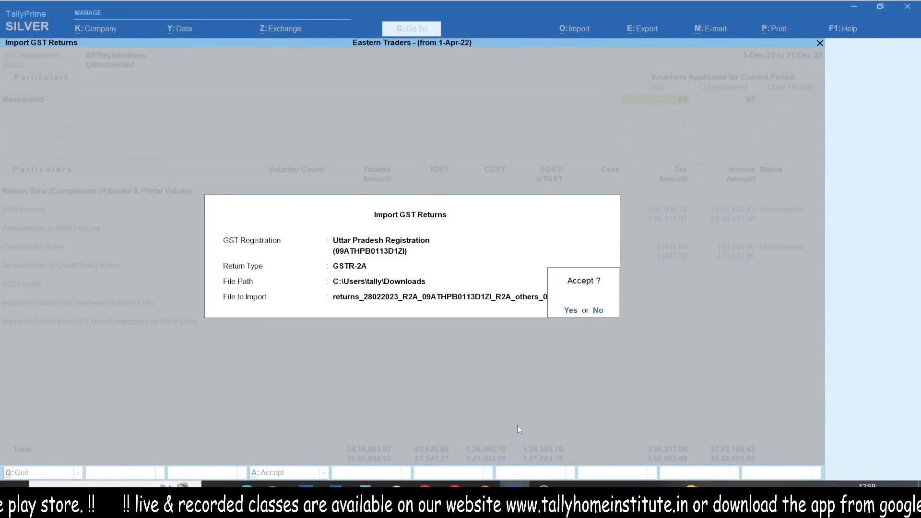
{"action": "key", "text": "Return"}
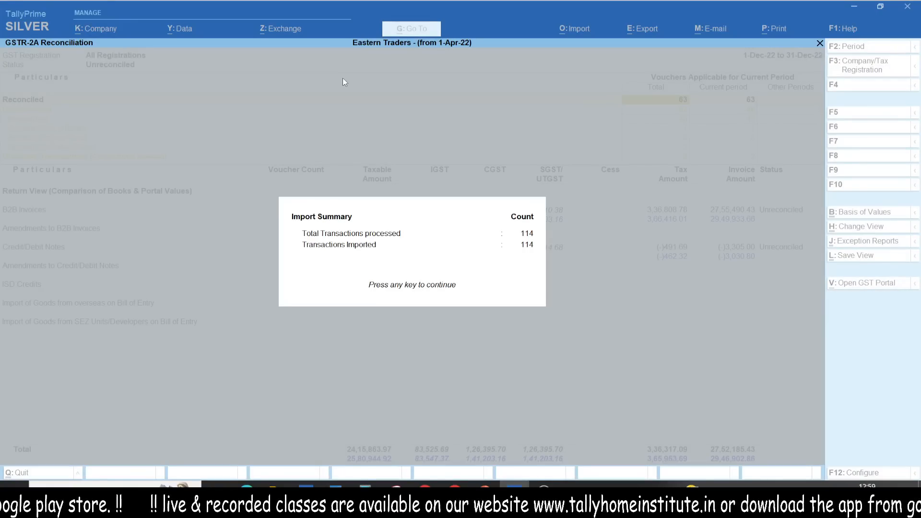
{"action": "key", "text": "Return"}
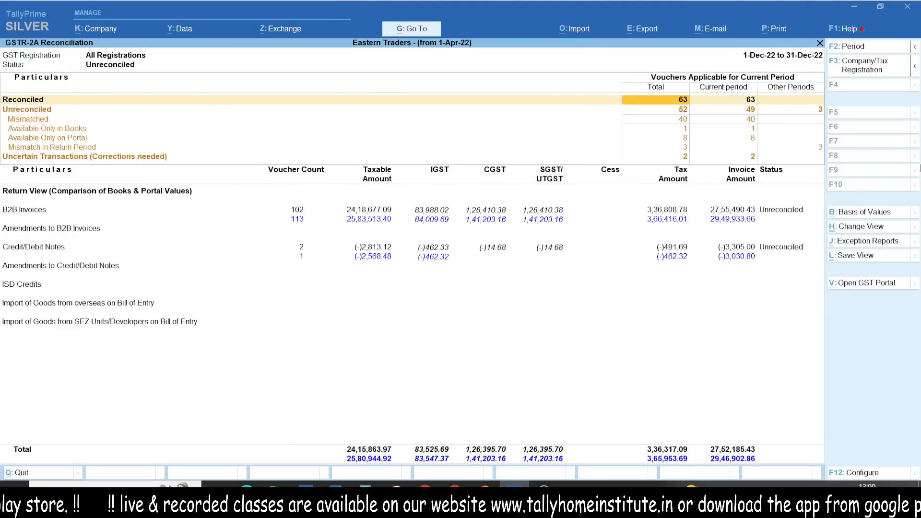
- Examine the Reconciled, Unreconciled and Uncertain Transactions categories of the GSTR-2A Reconciliation report, including the unreconciled sub-categories
{"action": "key", "text": "ctrl+1"}
{"action": "left_click", "coordinate": [740, 157]}
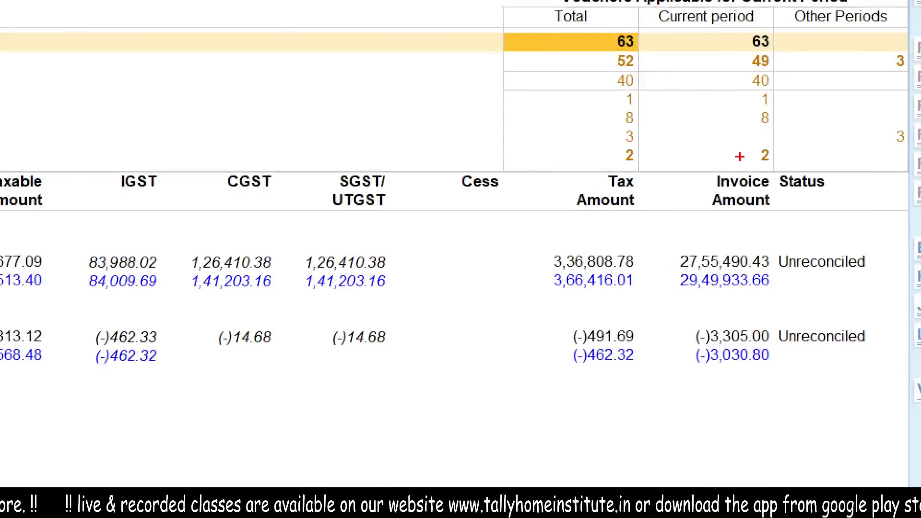
{"action": "left_click_drag", "start_coordinate": [625, 220], "coordinate": [920, 145]}
{"action": "left_click_drag", "start_coordinate": [752, 214], "coordinate": [720, 251]}
{"action": "key", "text": "Escape"}
{"action": "key", "text": "ctrl+1"}
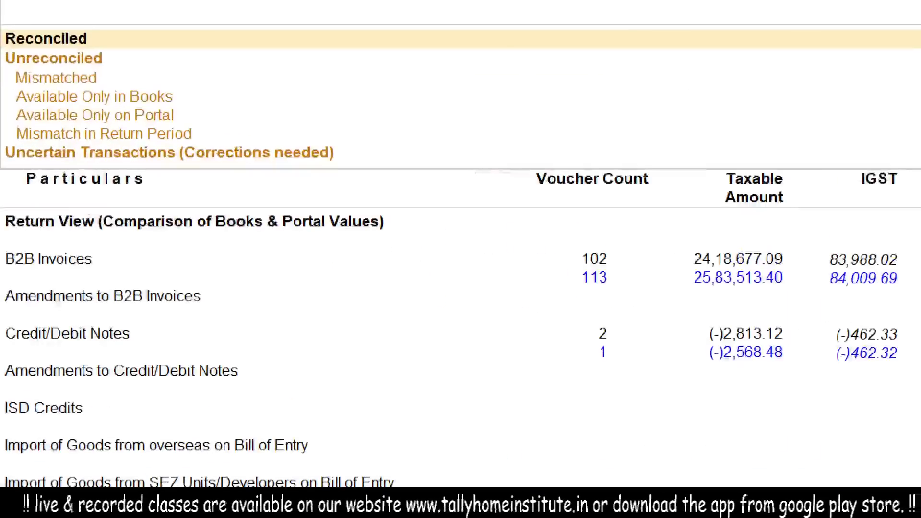
{"action": "left_click", "coordinate": [27, 144]}
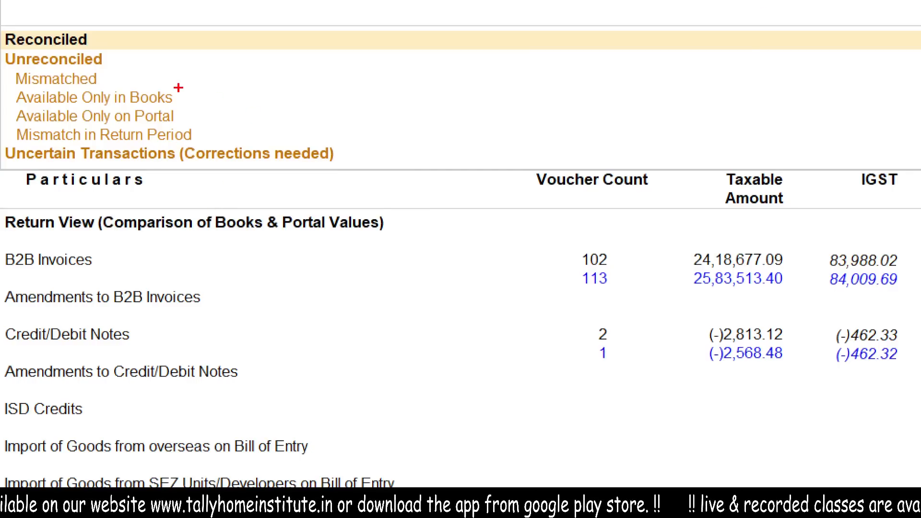
{"action": "mouse_move", "coordinate": [110, 29]}
{"action": "left_mouse_down"}
{"action": "mouse_move", "coordinate": [179, 6]}
{"action": "mouse_move", "coordinate": [154, 33]}
{"action": "left_mouse_up"}
{"action": "mouse_move", "coordinate": [115, 61]}
{"action": "left_mouse_down"}
{"action": "mouse_move", "coordinate": [153, 42]}
{"action": "mouse_move", "coordinate": [178, 47]}
{"action": "left_mouse_up"}
{"action": "left_click_drag", "start_coordinate": [180, 102], "coordinate": [235, 85]}
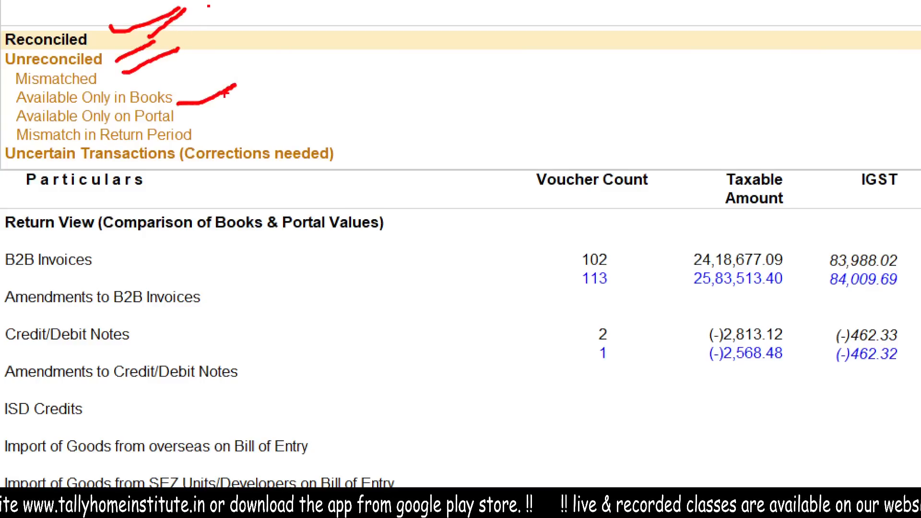
{"action": "left_click_drag", "start_coordinate": [185, 123], "coordinate": [236, 104]}
{"action": "left_click_drag", "start_coordinate": [211, 136], "coordinate": [268, 109]}
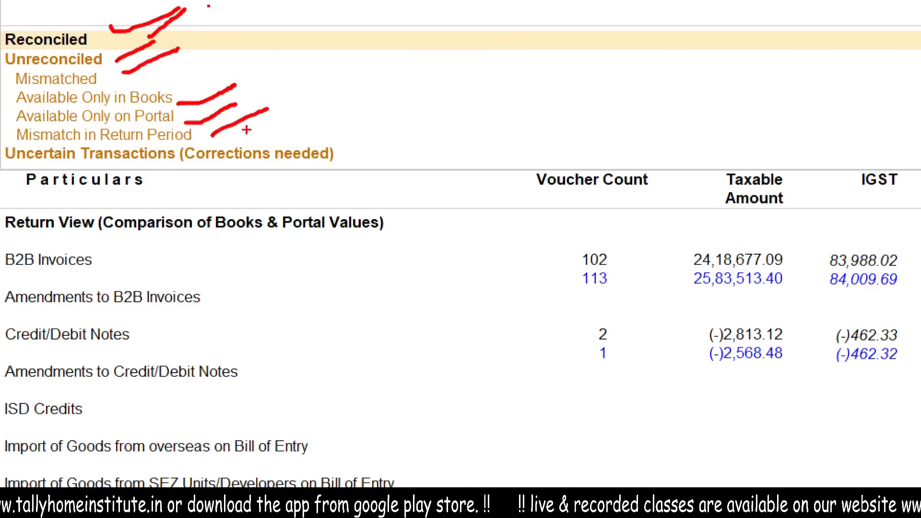
{"action": "left_click_drag", "start_coordinate": [165, 188], "coordinate": [472, 150]}
{"action": "left_click_drag", "start_coordinate": [130, 250], "coordinate": [534, 165]}
{"action": "key", "text": "Escape"}
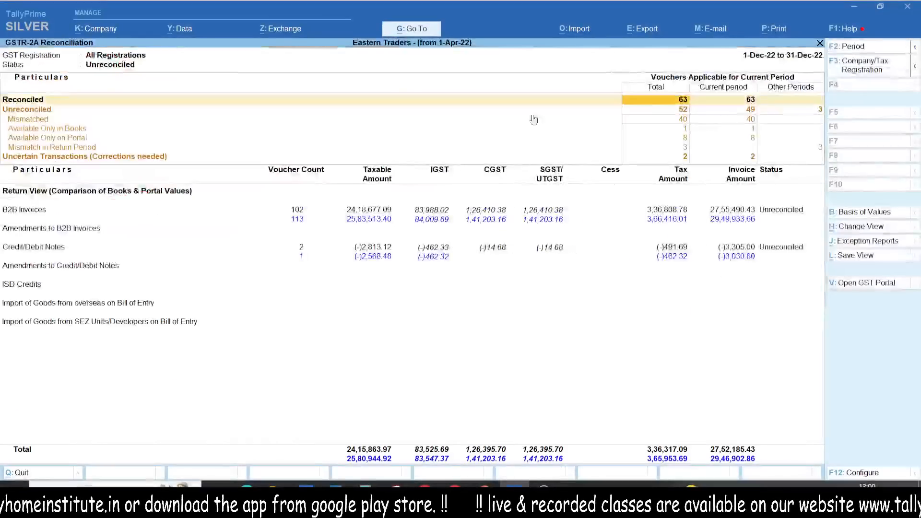
- Examine the Total, Current period and Other Periods columns of the vouchers applicable for the current period
{"action": "key", "text": "ctrl+1"}
{"action": "left_click", "coordinate": [897, 135]}
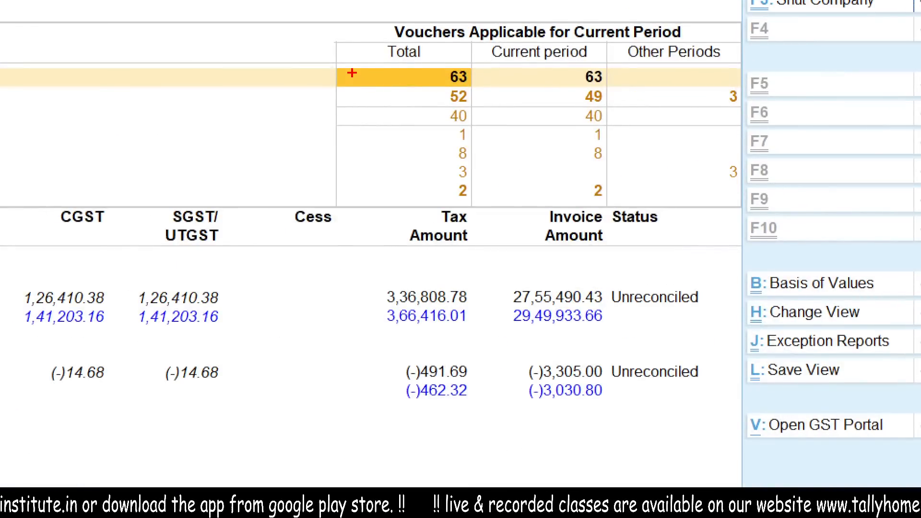
{"action": "left_click_drag", "start_coordinate": [352, 73], "coordinate": [406, 68]}
{"action": "left_click_drag", "start_coordinate": [522, 79], "coordinate": [591, 80]}
{"action": "mouse_move", "coordinate": [646, 33]}
{"action": "left_mouse_down"}
{"action": "mouse_move", "coordinate": [727, 53]}
{"action": "mouse_move", "coordinate": [673, 20]}
{"action": "left_mouse_up"}
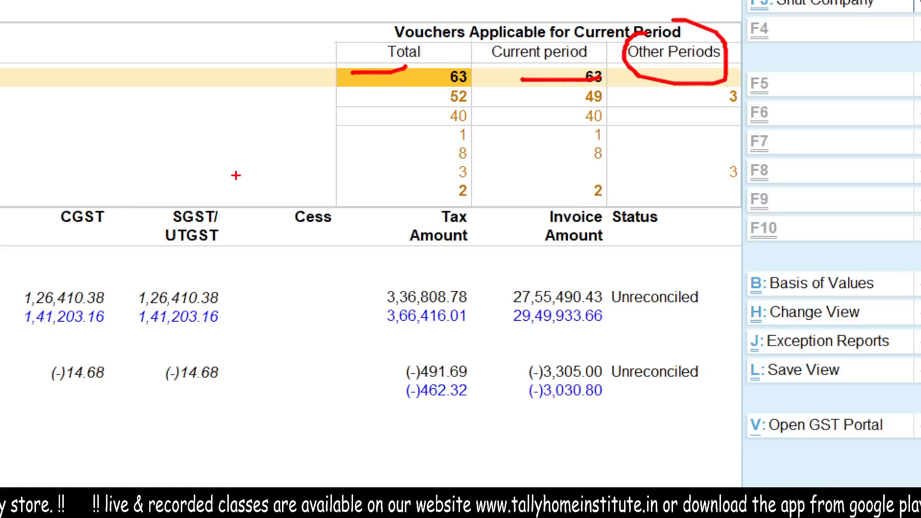
{"action": "left_click_drag", "start_coordinate": [692, 80], "coordinate": [658, 69]}
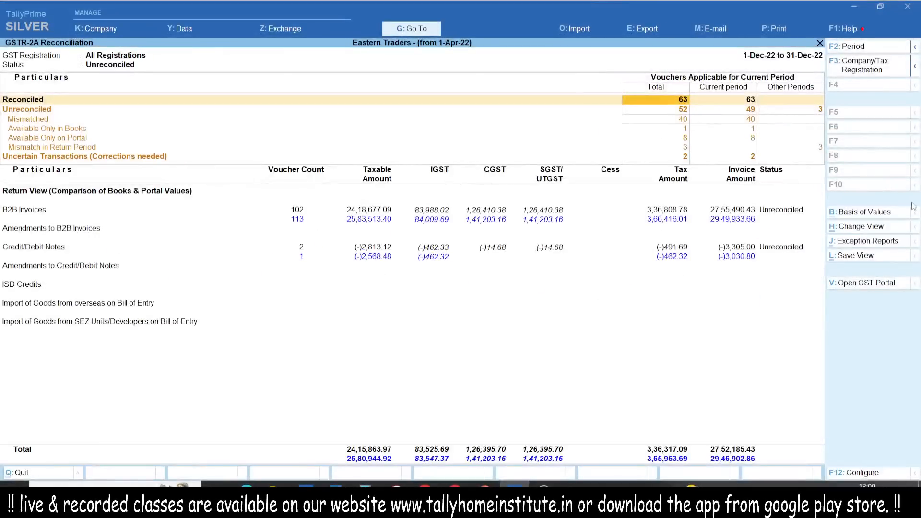
- Review the voucher register of the Available Only in Books category and return to the reconciliation report
{"action": "key", "text": "Down"}
{"action": "key", "text": "Down"}
{"action": "key", "text": "Down"}
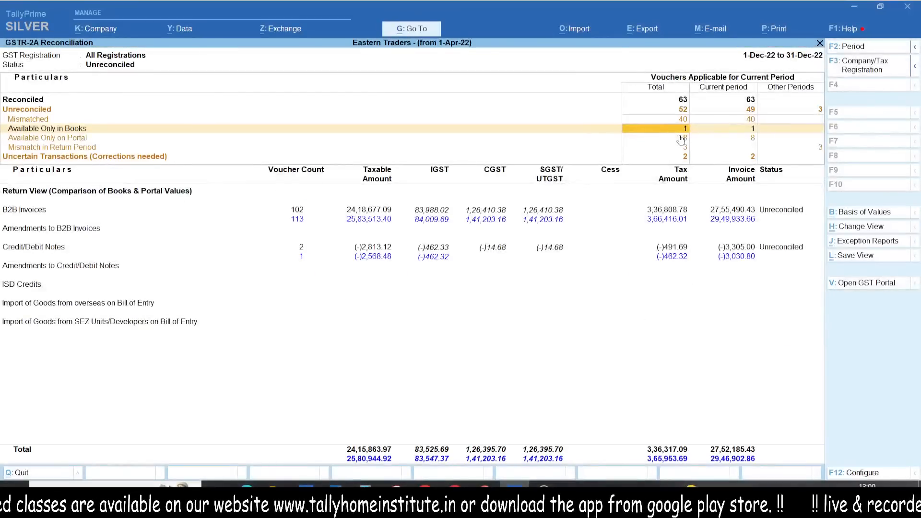
{"action": "left_click", "coordinate": [681, 139]}
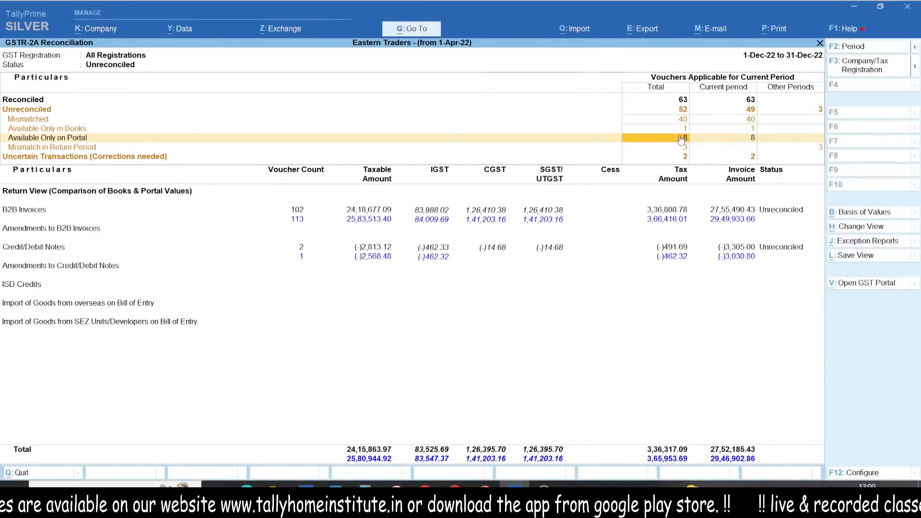
{"action": "key", "text": "Up"}
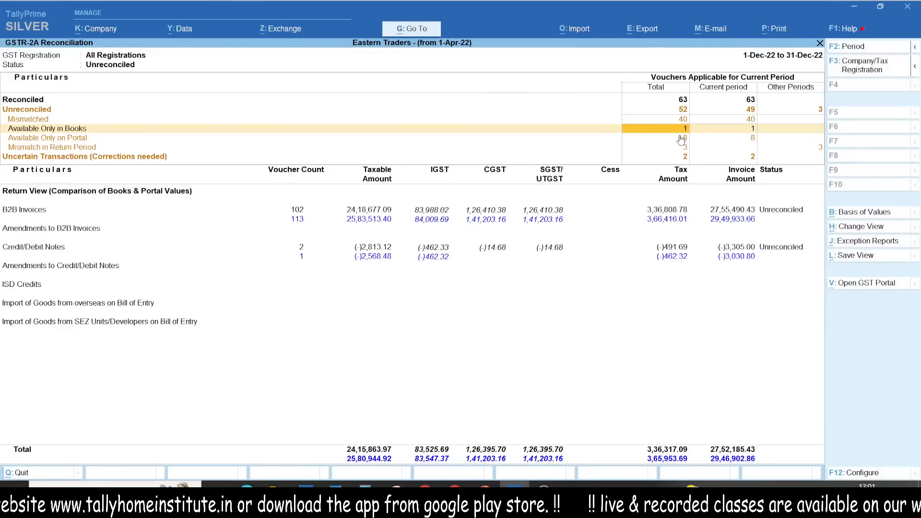
{"action": "left_click_drag", "start_coordinate": [673, 127], "coordinate": [689, 130]}
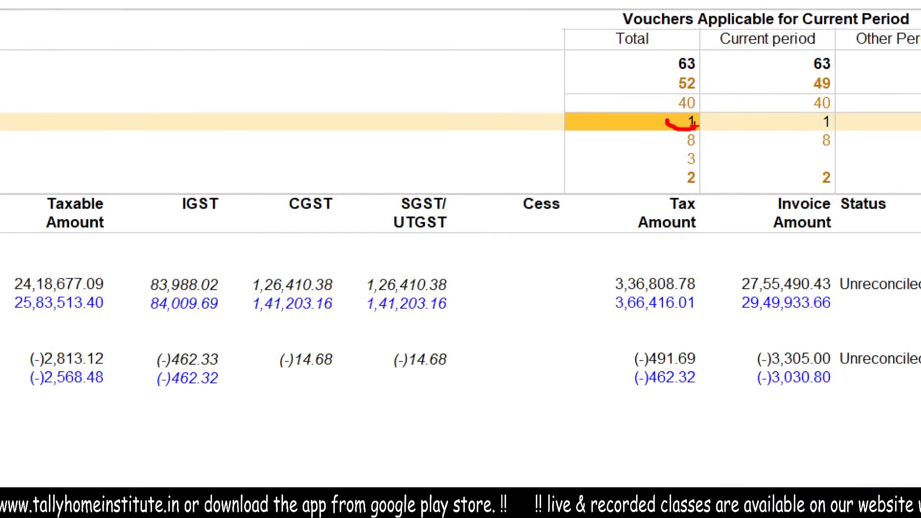
{"action": "key", "text": "Return"}
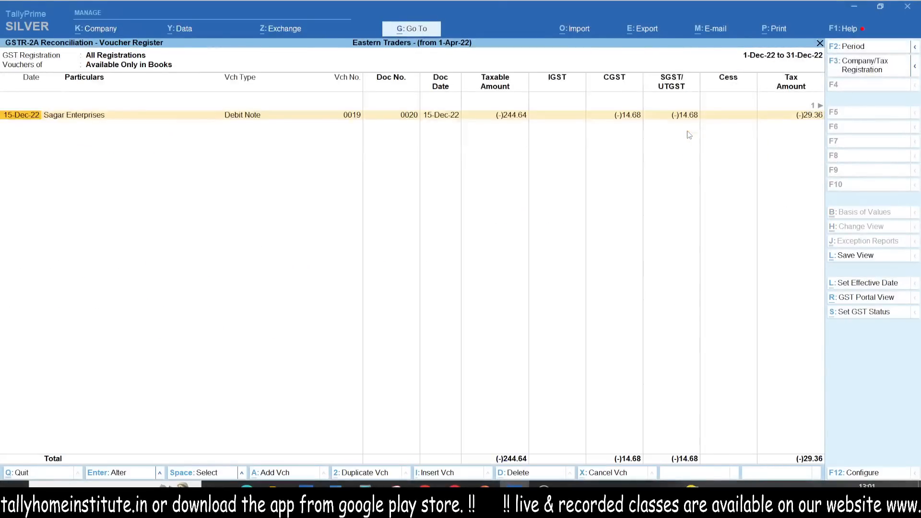
{"action": "mouse_move", "coordinate": [59, 90]}
{"action": "left_mouse_down"}
{"action": "mouse_move", "coordinate": [182, 89]}
{"action": "mouse_move", "coordinate": [9, 100]}
{"action": "left_mouse_up"}
{"action": "left_click_drag", "start_coordinate": [9, 175], "coordinate": [22, 183]}
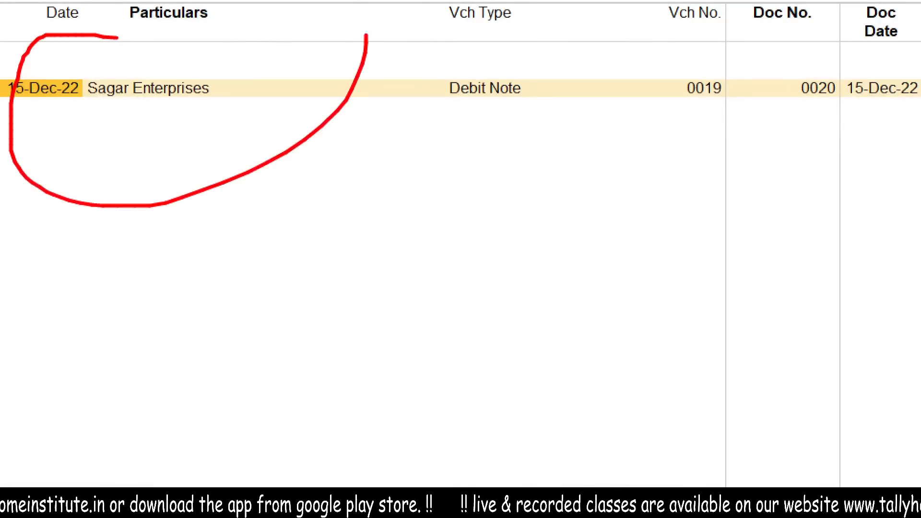
{"action": "left_click_drag", "start_coordinate": [2, 265], "coordinate": [822, 284]}
{"action": "key", "text": "Escape"}
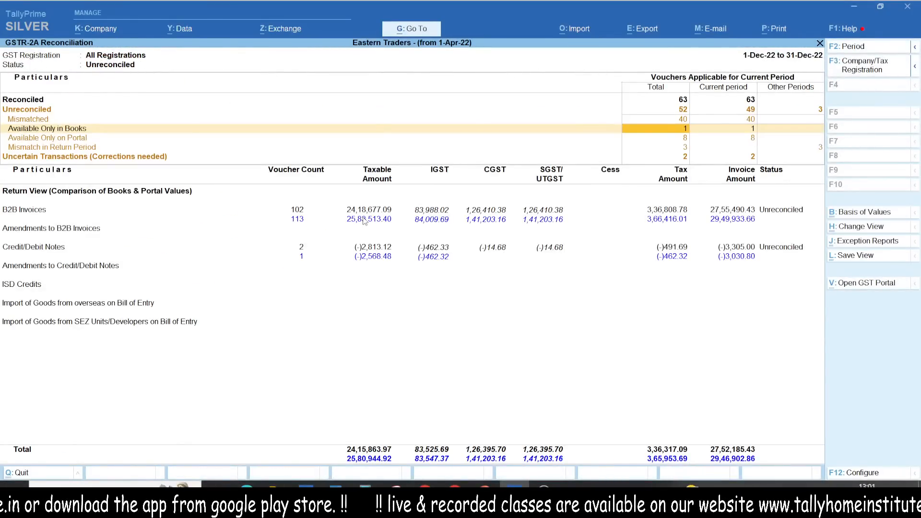
- Review the voucher register of the Available Only on Portal category and return to the reconciliation report
{"action": "key", "text": "Down"}
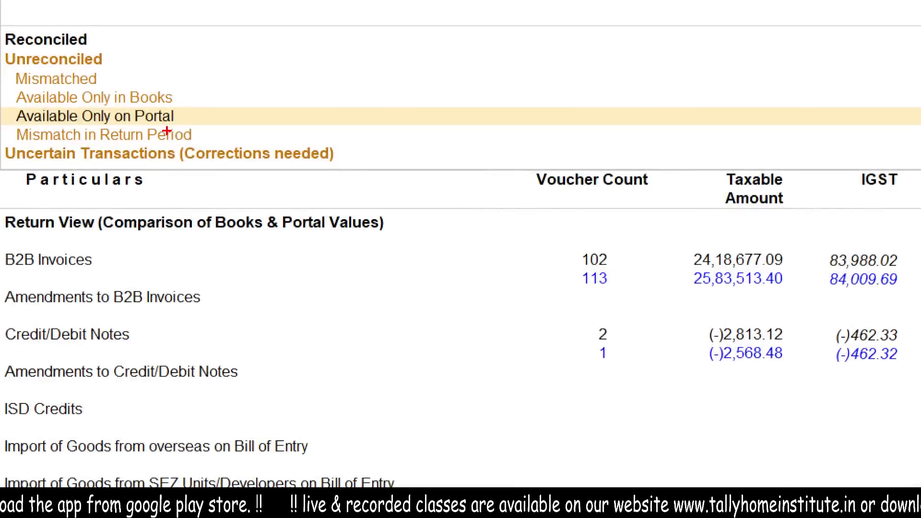
{"action": "left_click_drag", "start_coordinate": [169, 128], "coordinate": [236, 126]}
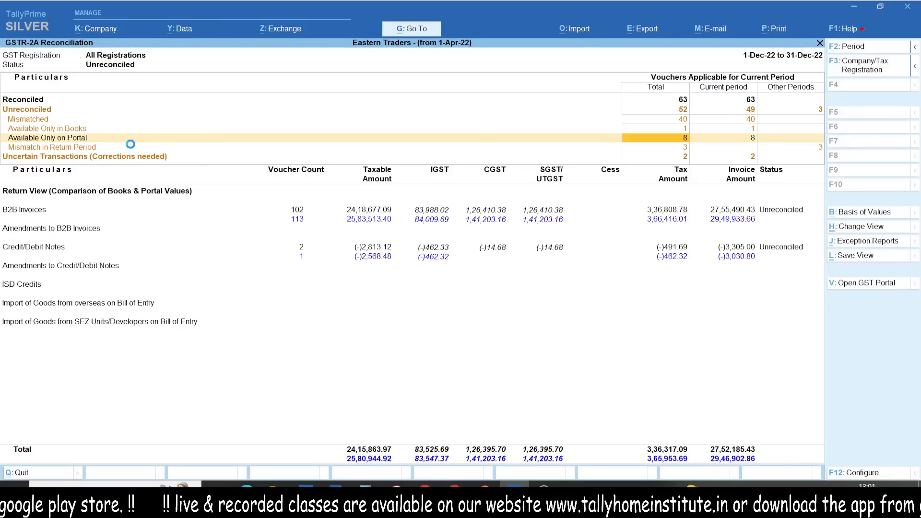
{"action": "key", "text": "Return"}
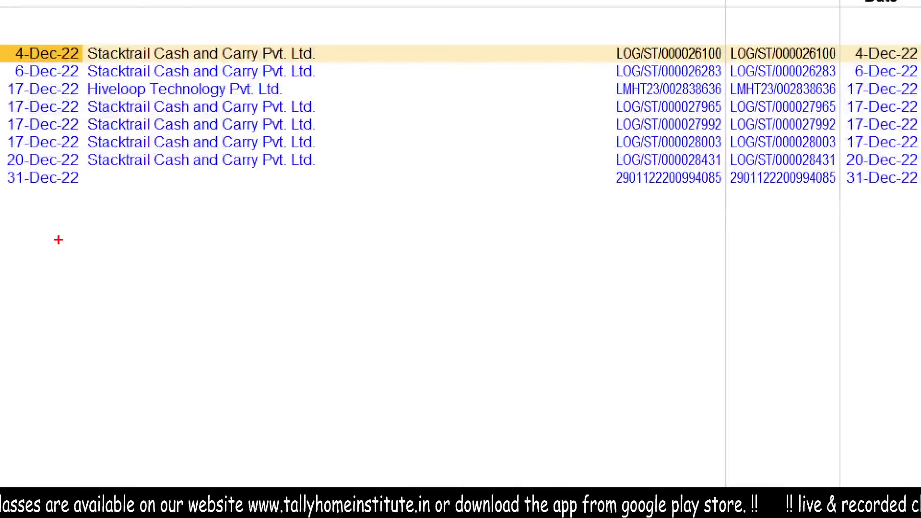
{"action": "mouse_move", "coordinate": [55, 233]}
{"action": "left_mouse_down"}
{"action": "mouse_move", "coordinate": [1, 187]}
{"action": "mouse_move", "coordinate": [162, 322]}
{"action": "mouse_move", "coordinate": [471, 291]}
{"action": "left_mouse_up"}
{"action": "key", "text": "Escape"}
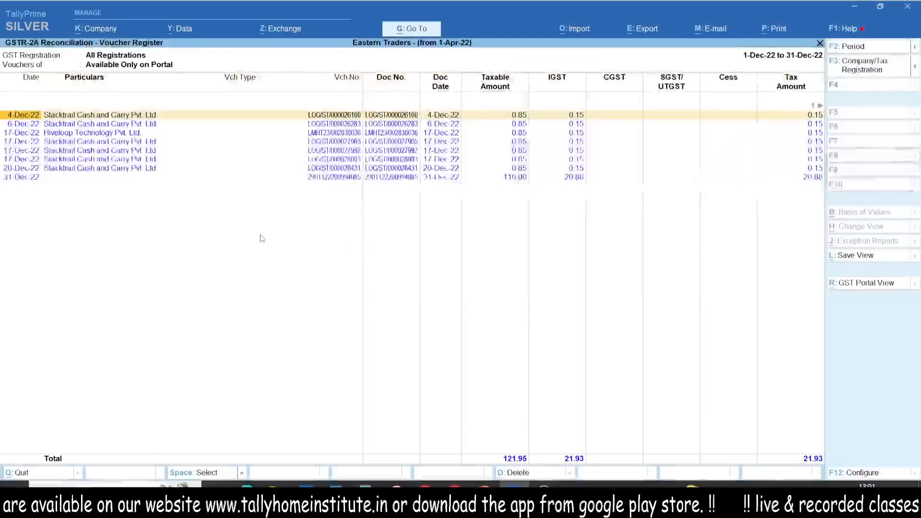
{"action": "key", "text": "Escape"}
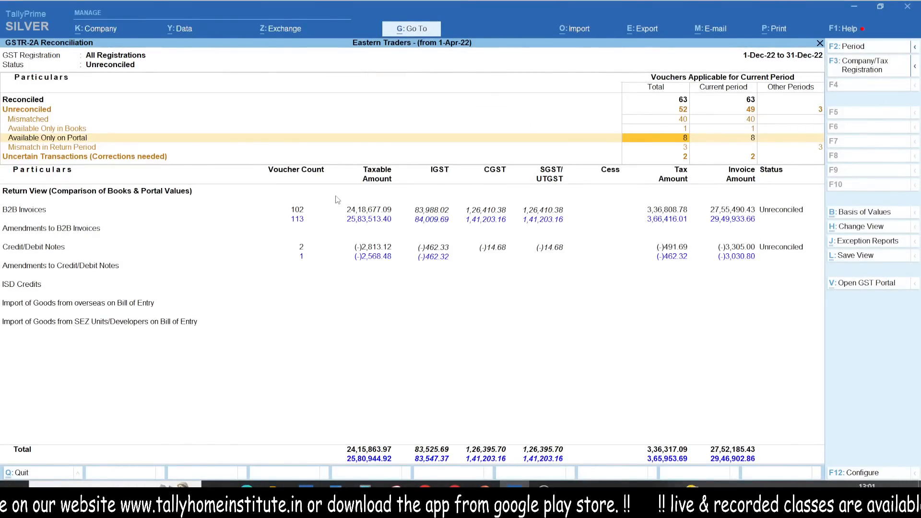
{"action": "key", "text": "Up"}
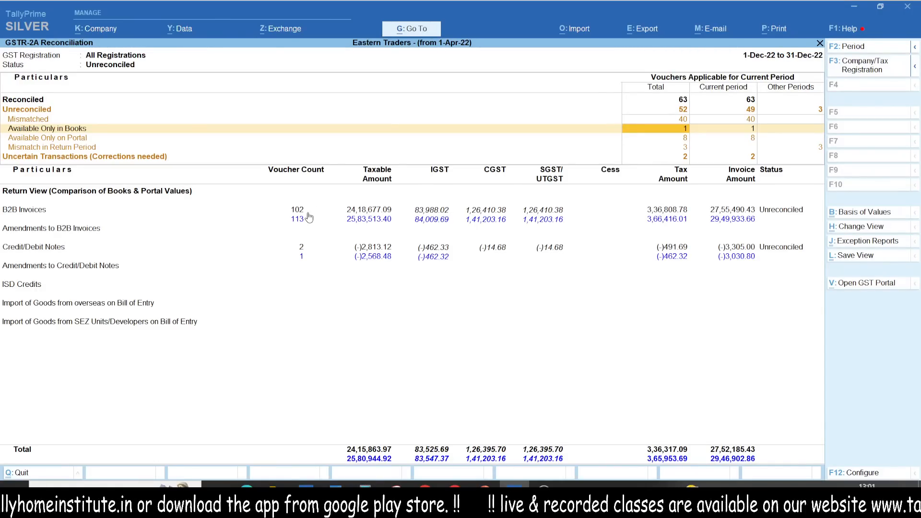
{"action": "key", "text": "Down"}
{"action": "key", "text": "Down"}
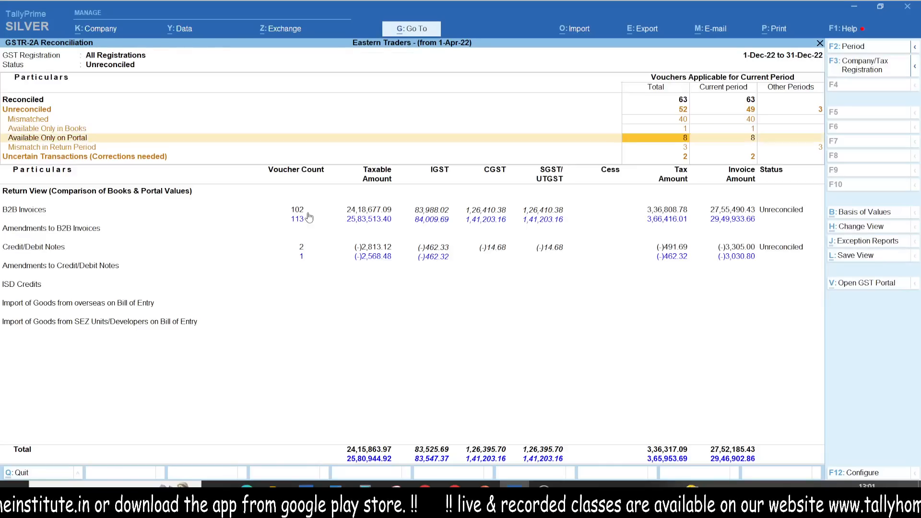
{"action": "key", "text": "Up"}
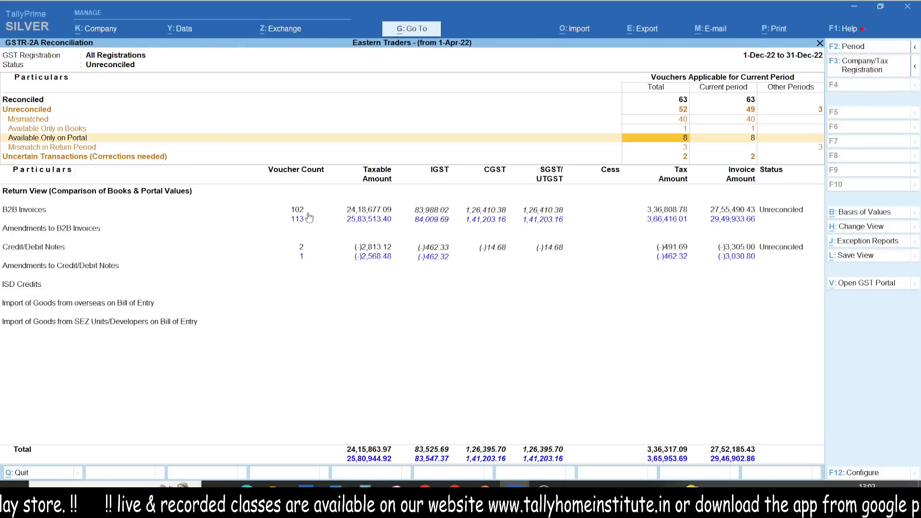
- Open the voucher register for the Other Periods figure of the Mismatch in Return Period category
{"action": "key", "text": "Down"}
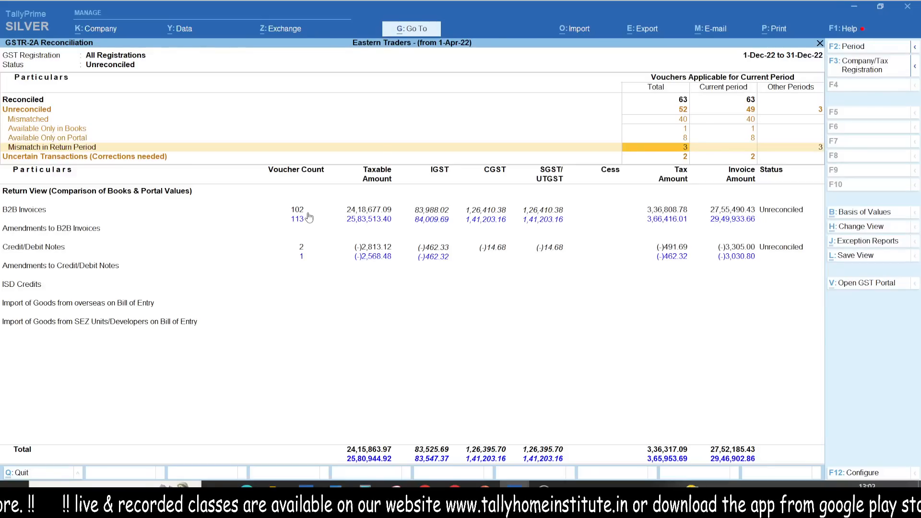
{"action": "key", "text": "ctrl+1"}
{"action": "left_click", "coordinate": [2, 162]}
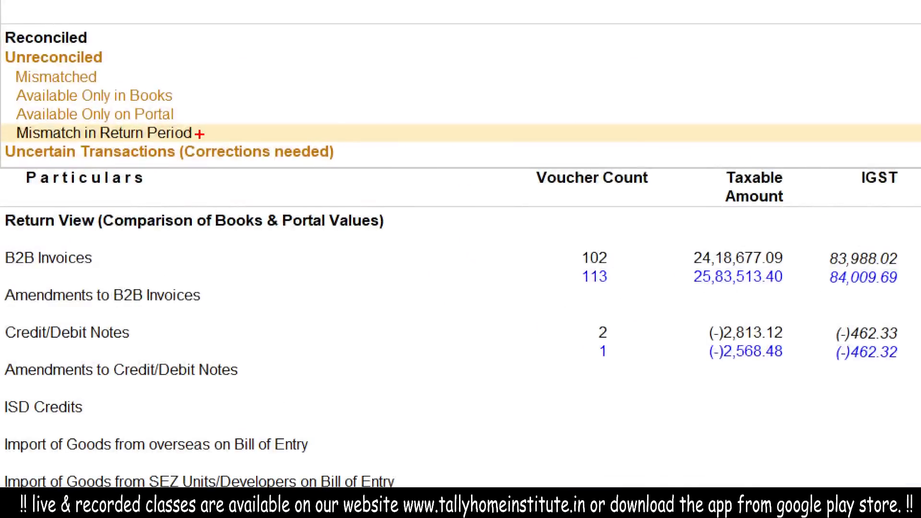
{"action": "key", "text": "Escape"}
{"action": "key", "text": "Right"}
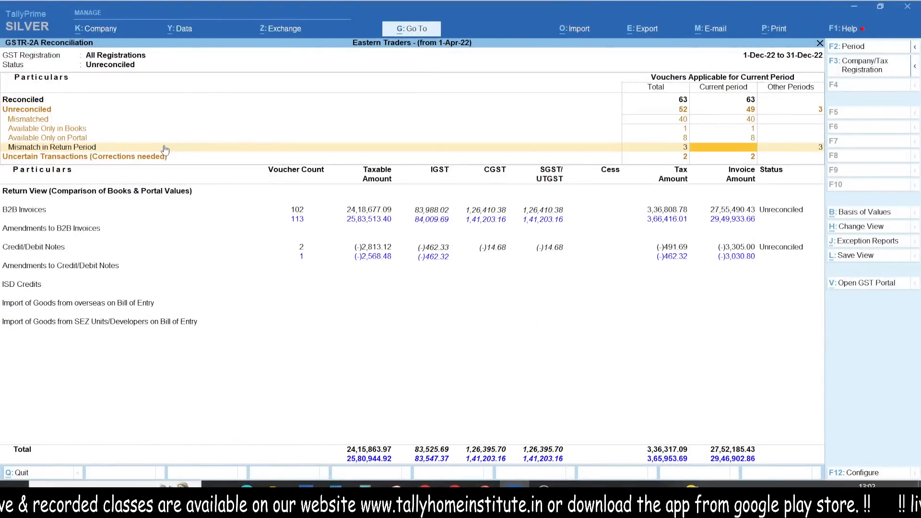
{"action": "key", "text": "ctrl+1"}
{"action": "left_click", "coordinate": [800, 144]}
{"action": "left_click_drag", "start_coordinate": [856, 135], "coordinate": [857, 173]}
{"action": "key", "text": "Escape"}
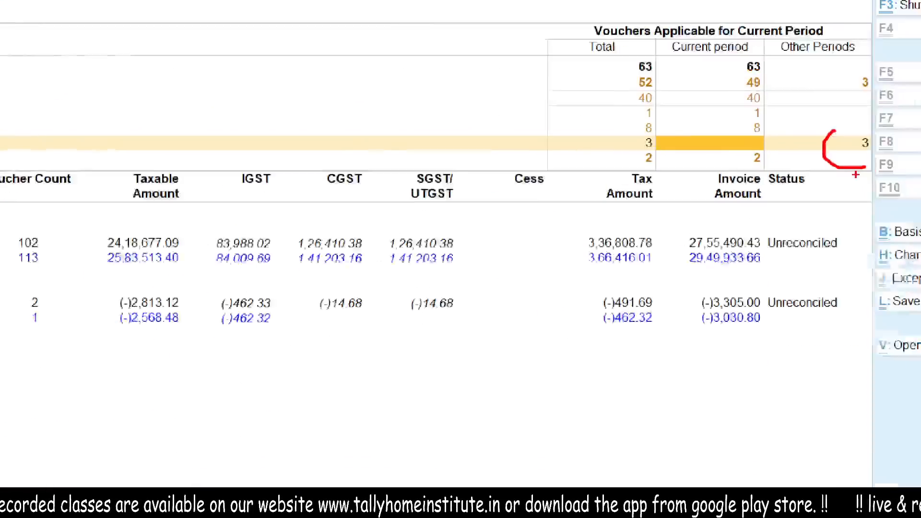
{"action": "key", "text": "Right"}
{"action": "key", "text": "Return"}
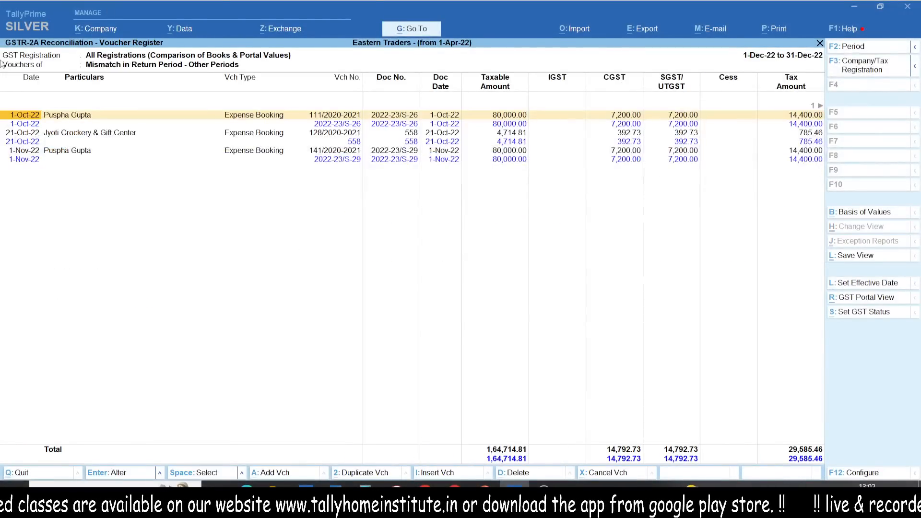
- Compare the document numbers and dates of the mismatched return period vouchers and return to the reconciliation report
{"action": "key", "text": "ctrl+1"}
{"action": "left_click_drag", "start_coordinate": [727, 96], "coordinate": [832, 68]}
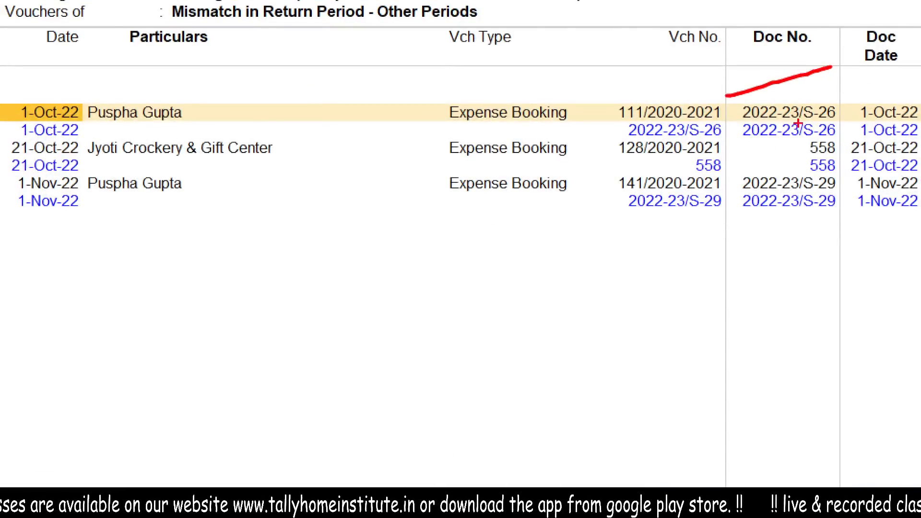
{"action": "left_click_drag", "start_coordinate": [799, 123], "coordinate": [895, 101]}
{"action": "mouse_move", "coordinate": [877, 61]}
{"action": "left_mouse_down"}
{"action": "mouse_move", "coordinate": [883, 10]}
{"action": "mouse_move", "coordinate": [329, 57]}
{"action": "left_mouse_up"}
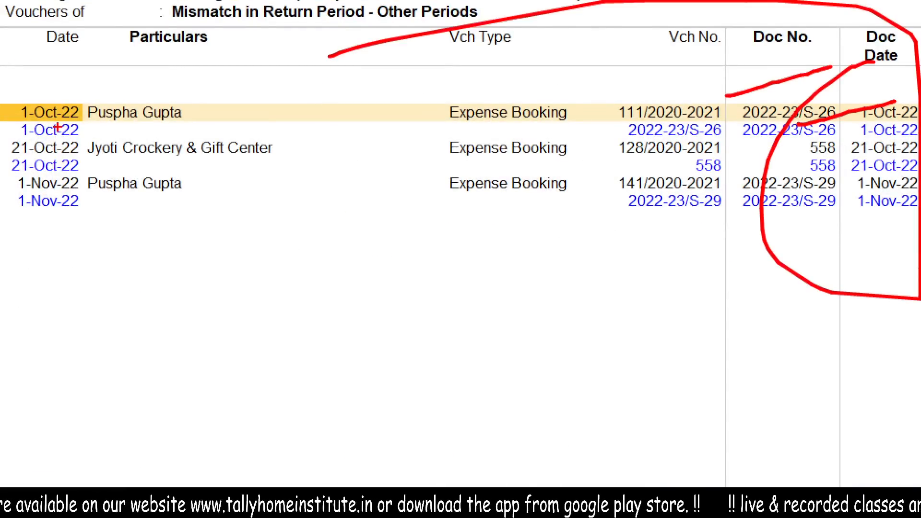
{"action": "key", "text": "Escape"}
{"action": "key", "text": "Escape"}
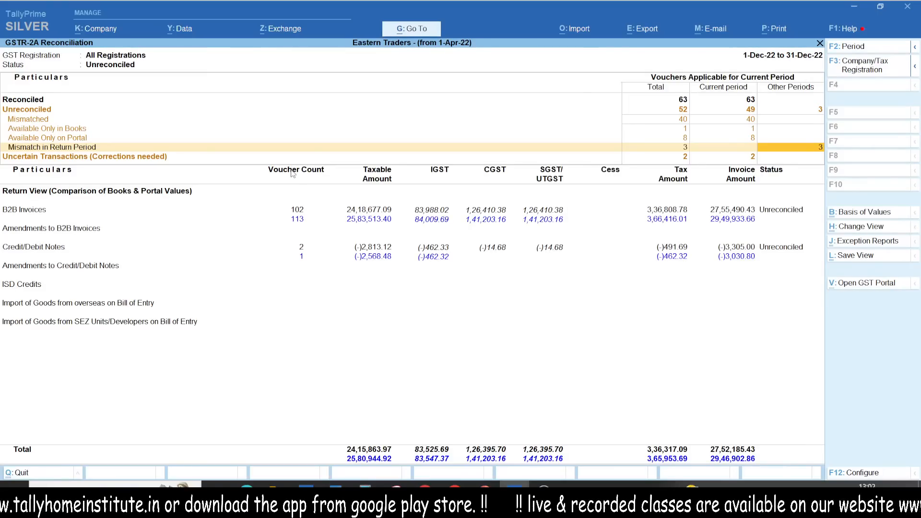
- Open the party-wise summary of B2B Invoices from the Return View section
{"action": "key", "text": "Down"}
{"action": "key", "text": "Down"}
{"action": "key", "text": "Down"}
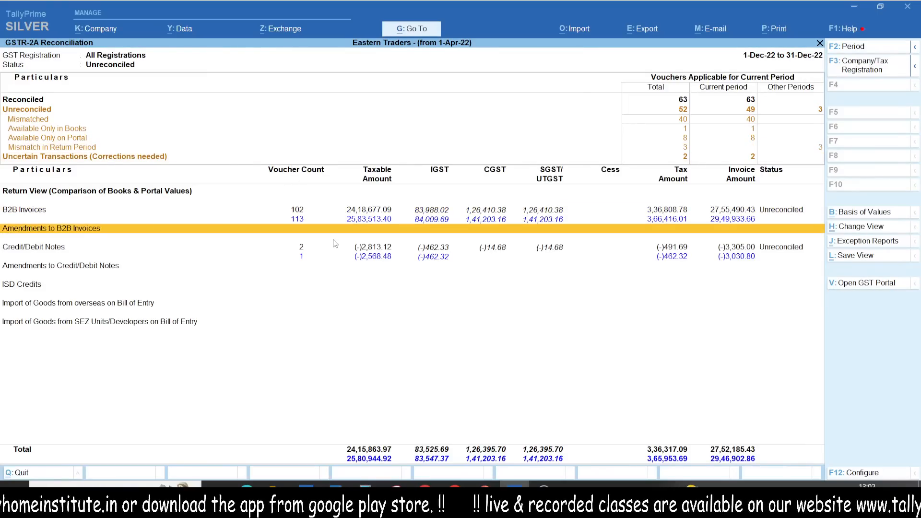
{"action": "key", "text": "Up"}
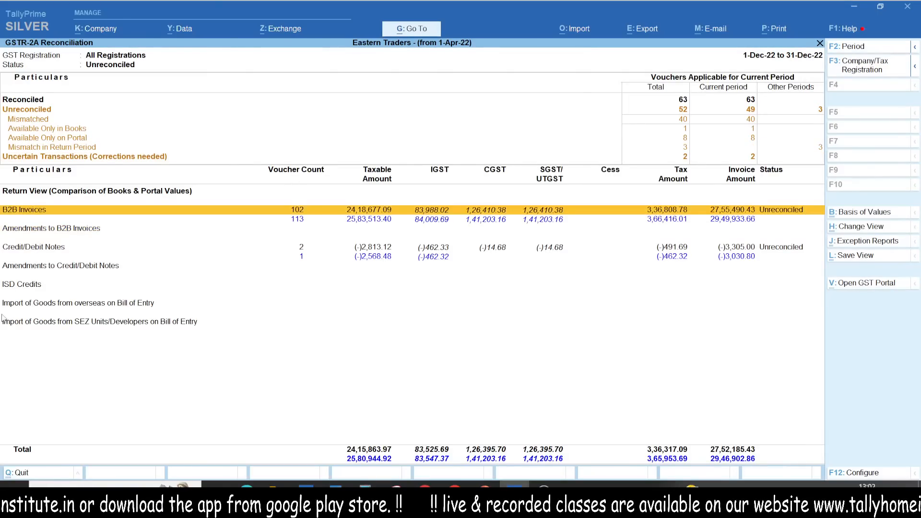
{"action": "key", "text": "Return"}
{"action": "key", "text": "ctrl+1"}
{"action": "left_click", "coordinate": [2, 145]}
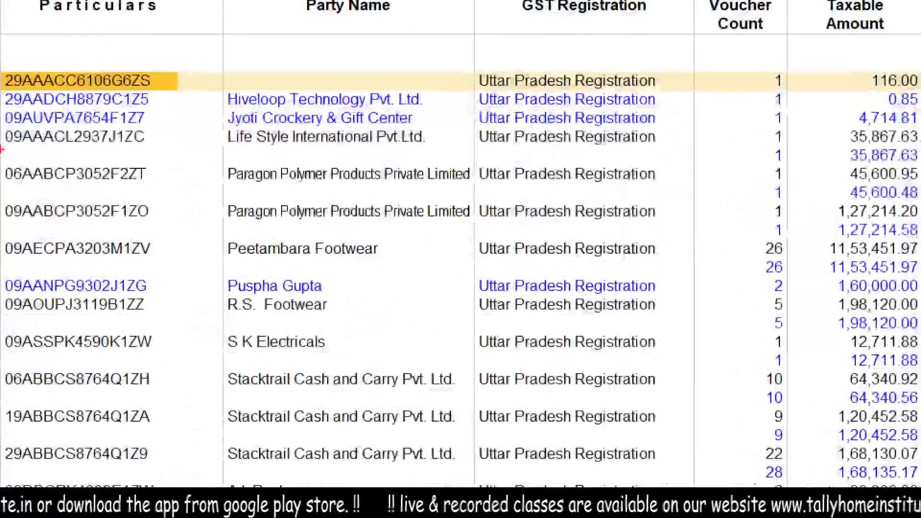
- Examine the B2B invoice summary, comparing GSTINs, parties and voucher counts between books and portal
{"action": "mouse_move", "coordinate": [167, 59]}
{"action": "left_mouse_down"}
{"action": "mouse_move", "coordinate": [94, 132]}
{"action": "mouse_move", "coordinate": [54, 52]}
{"action": "mouse_move", "coordinate": [153, 65]}
{"action": "left_mouse_up"}
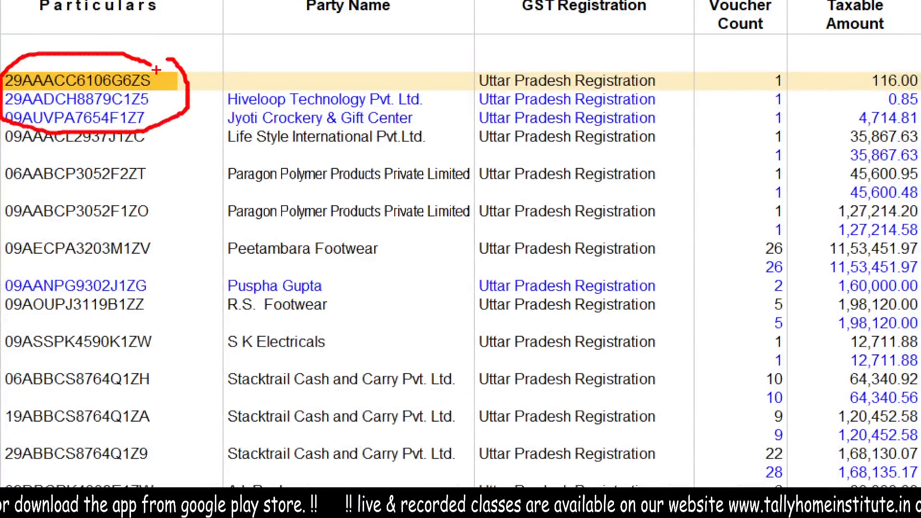
{"action": "mouse_move", "coordinate": [225, 270]}
{"action": "left_mouse_down"}
{"action": "mouse_move", "coordinate": [335, 303]}
{"action": "mouse_move", "coordinate": [155, 262]}
{"action": "left_mouse_up"}
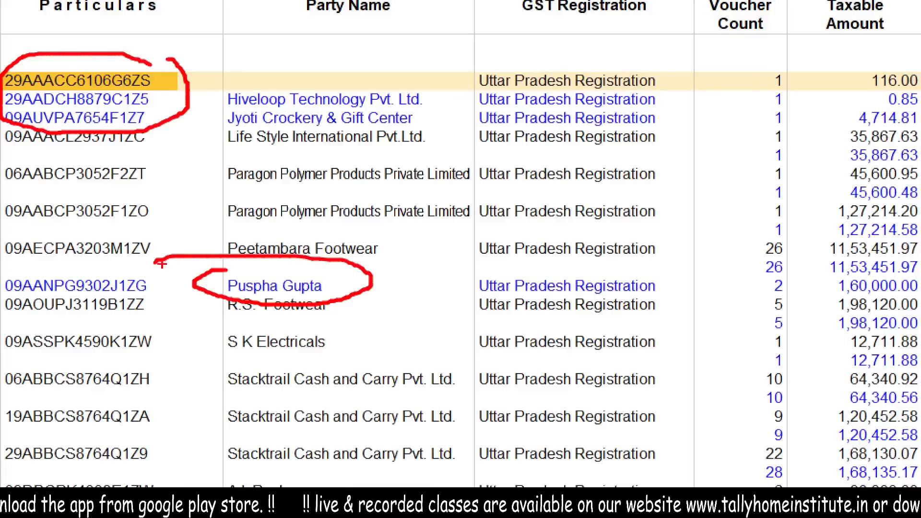
{"action": "left_click_drag", "start_coordinate": [698, 110], "coordinate": [751, 99]}
{"action": "left_click_drag", "start_coordinate": [703, 136], "coordinate": [763, 111]}
{"action": "mouse_move", "coordinate": [754, 181]}
{"action": "left_mouse_down"}
{"action": "mouse_move", "coordinate": [771, 171]}
{"action": "mouse_move", "coordinate": [768, 209]}
{"action": "left_mouse_up"}
{"action": "left_click_drag", "start_coordinate": [754, 242], "coordinate": [799, 229]}
{"action": "key", "text": "Escape"}
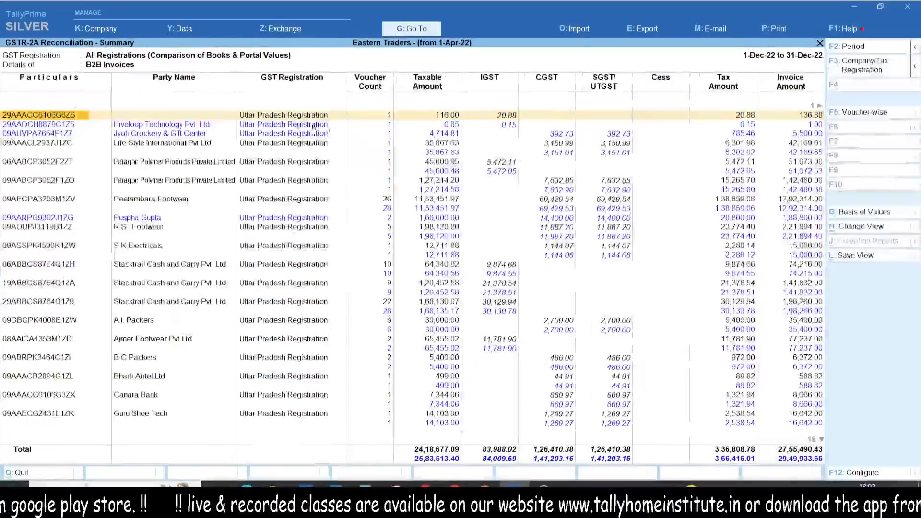
{"action": "key", "text": "ctrl+1"}
{"action": "left_click", "coordinate": [313, 126]}
{"action": "mouse_move", "coordinate": [420, 119]}
{"action": "left_mouse_down"}
{"action": "mouse_move", "coordinate": [473, 140]}
{"action": "mouse_move", "coordinate": [489, 115]}
{"action": "mouse_move", "coordinate": [374, 119]}
{"action": "left_mouse_up"}
{"action": "key", "text": "Escape"}
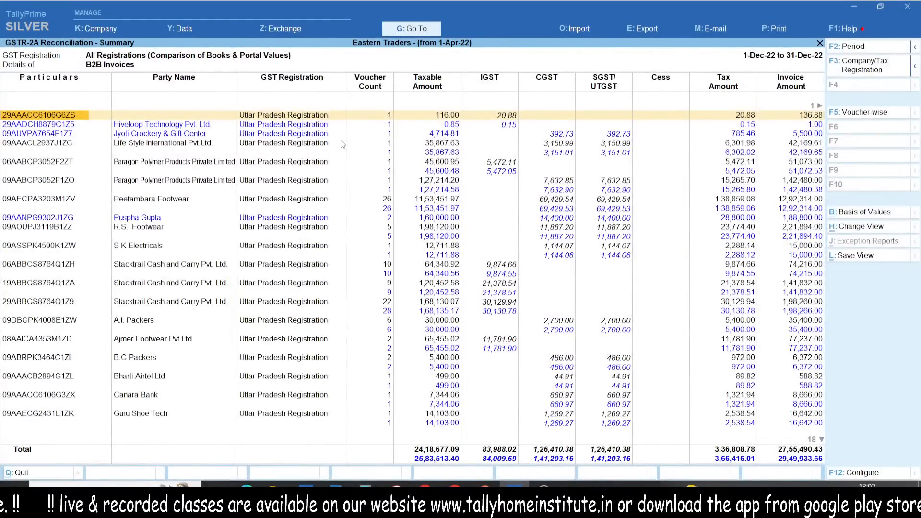
- Close the B2B summary and reconciliation report back to GST Reports, and bring up the Windows Start screen
{"action": "key", "text": "Escape"}
{"action": "key", "text": "Escape"}
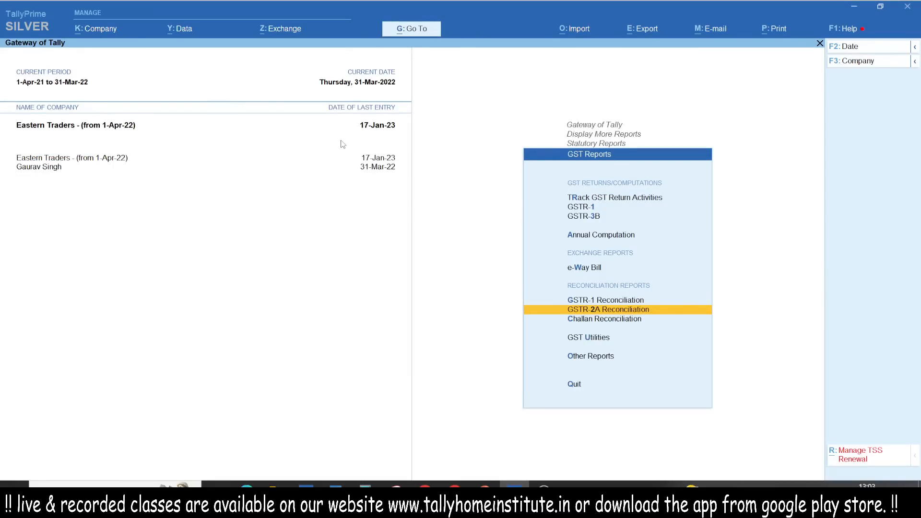
{"action": "key", "text": "super"}
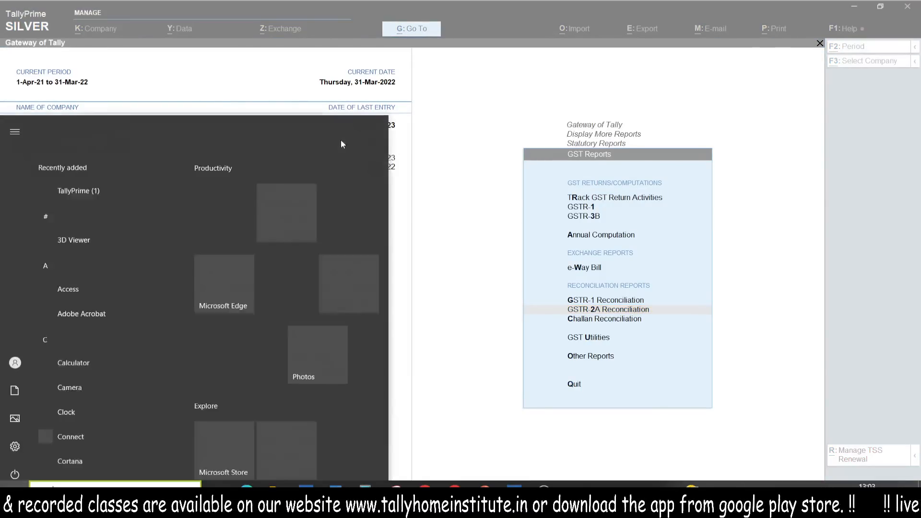